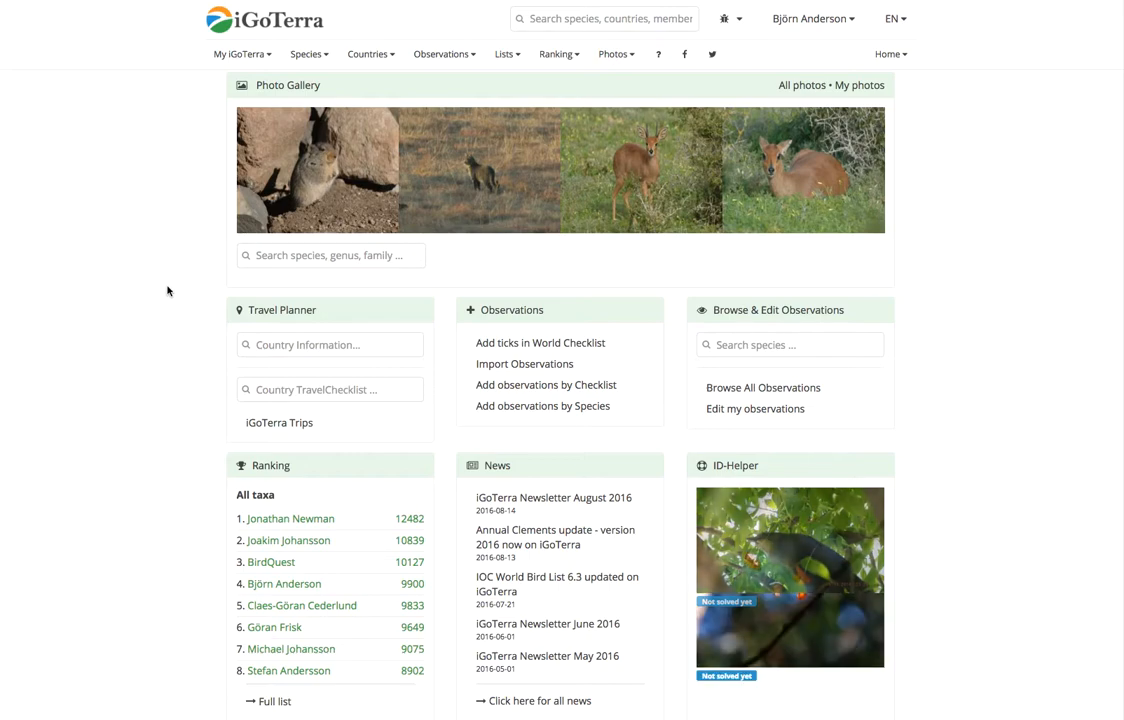
Review the AviSys - XML/eBird CSV export instructions in the observation import wizard and proceed to its upload stage.
{"action": "left_click", "coordinate": [438, 54]}
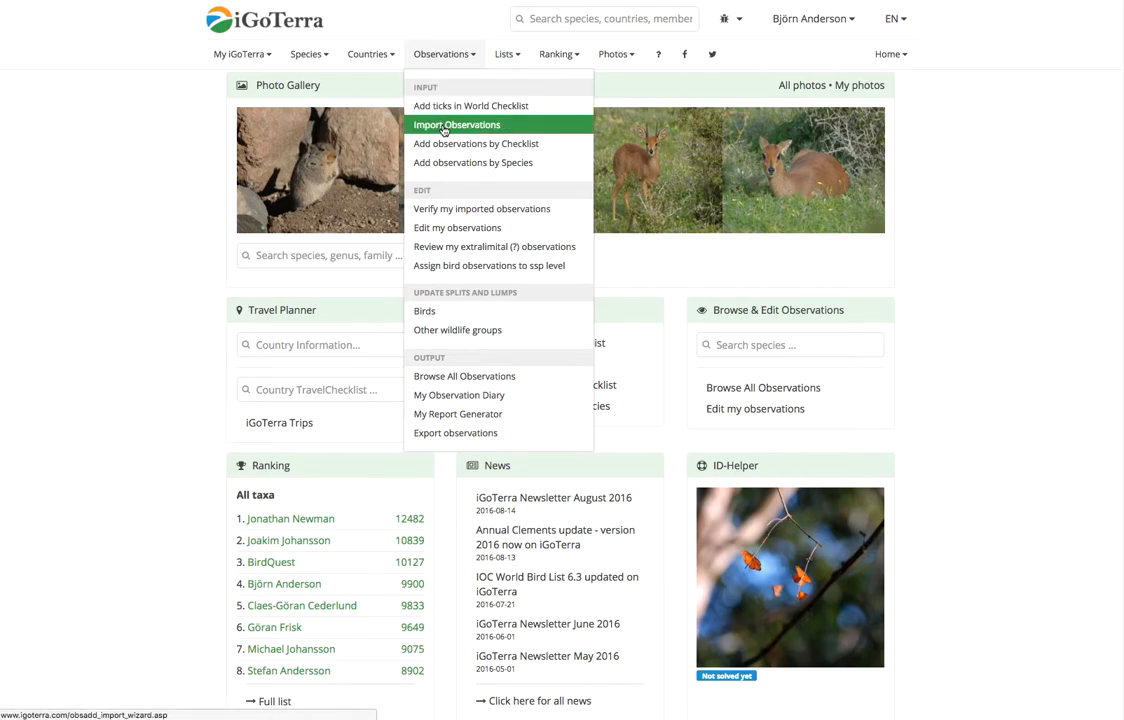
{"action": "left_click", "coordinate": [524, 126]}
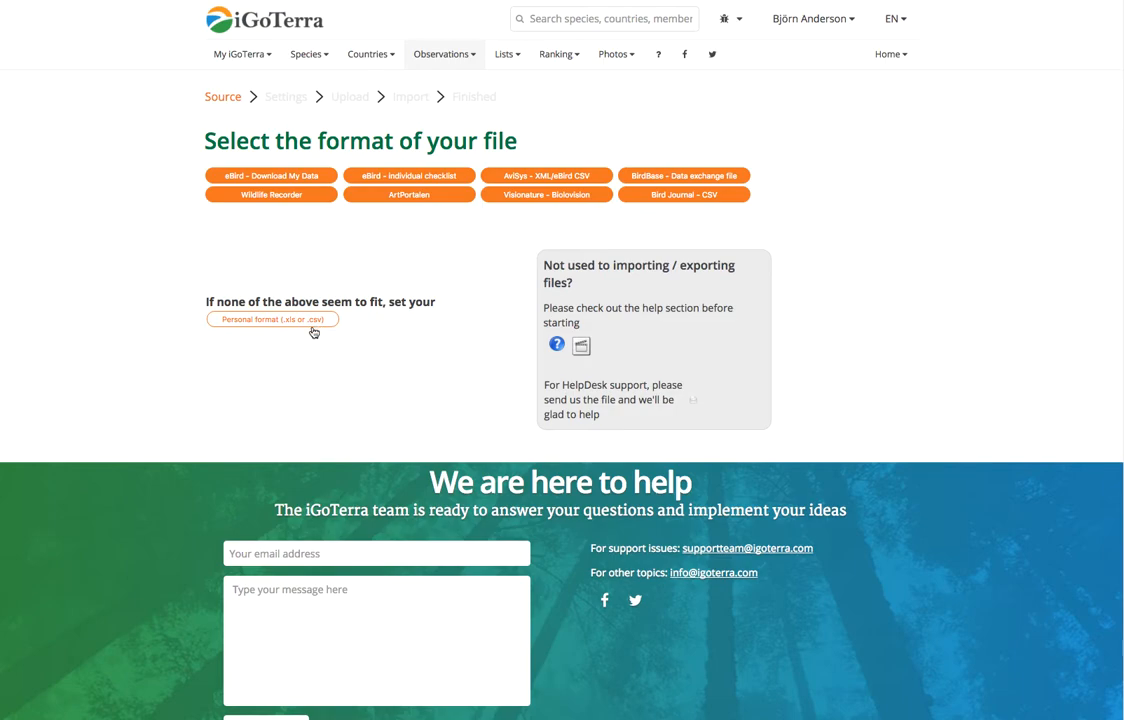
{"action": "left_click", "coordinate": [526, 177]}
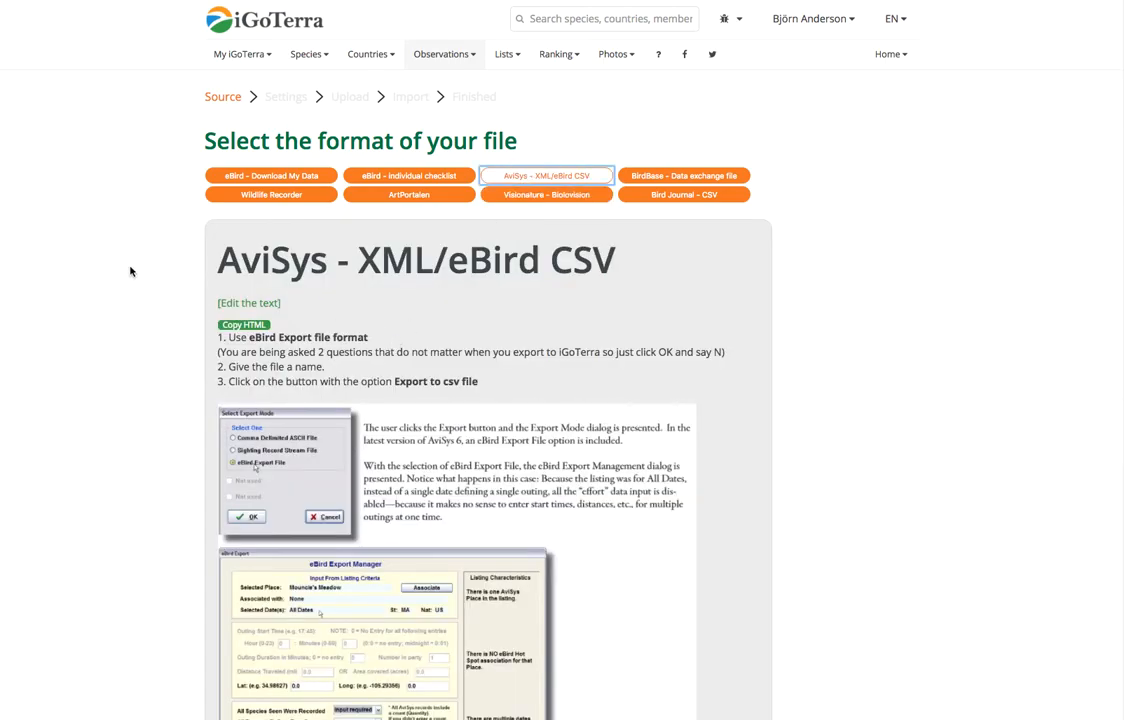
{"action": "scroll", "coordinate": [130, 268], "scroll_direction": "down", "scroll_amount": 2}
{"action": "scroll", "coordinate": [130, 270], "scroll_direction": "down", "scroll_amount": 2}
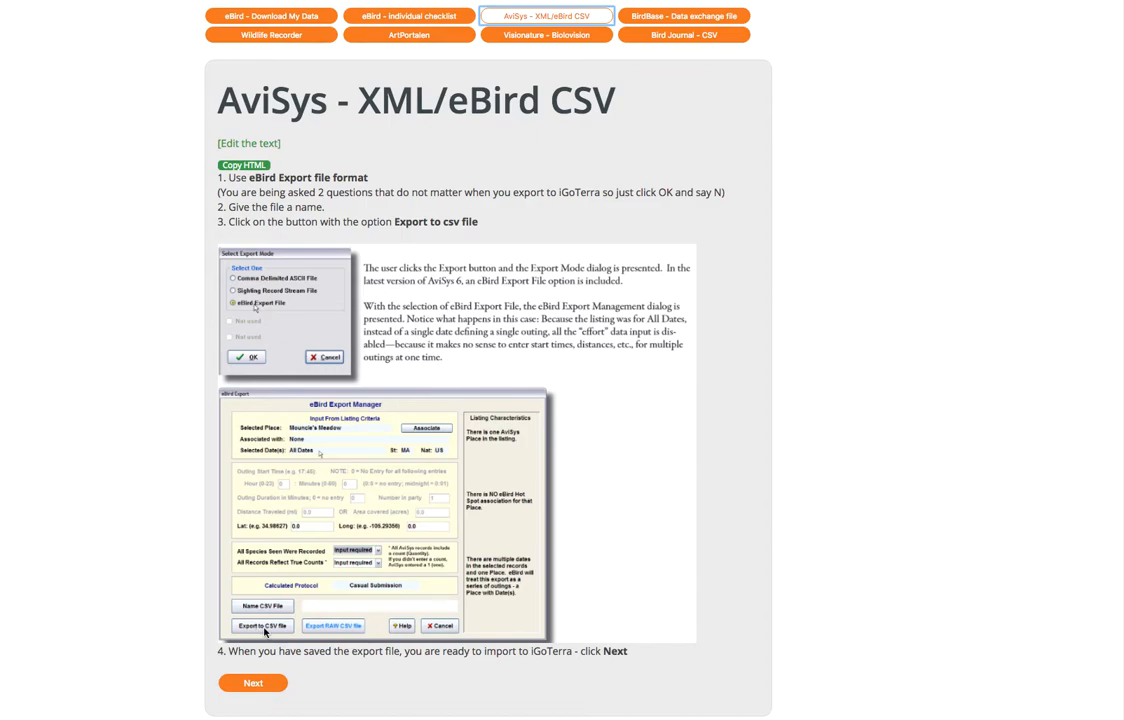
{"action": "left_click", "coordinate": [257, 686]}
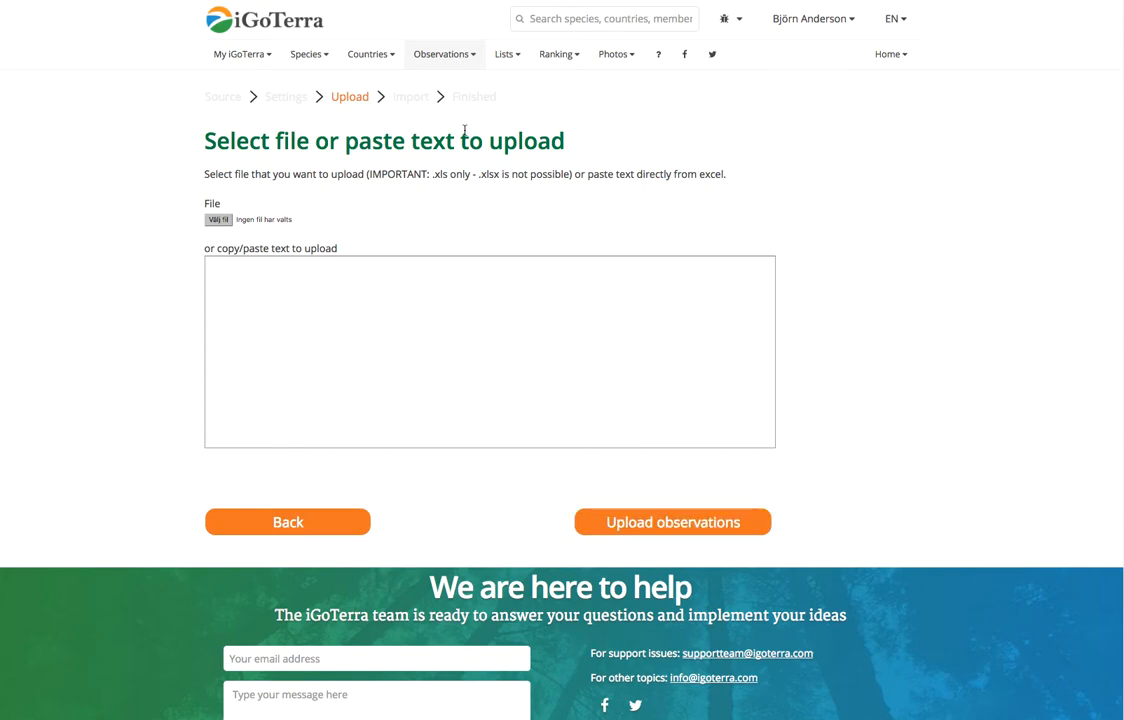
Restart the observation import and choose the Personal format (.xls or .csv) as the file format.
{"action": "mouse_move", "coordinate": [439, 56]}
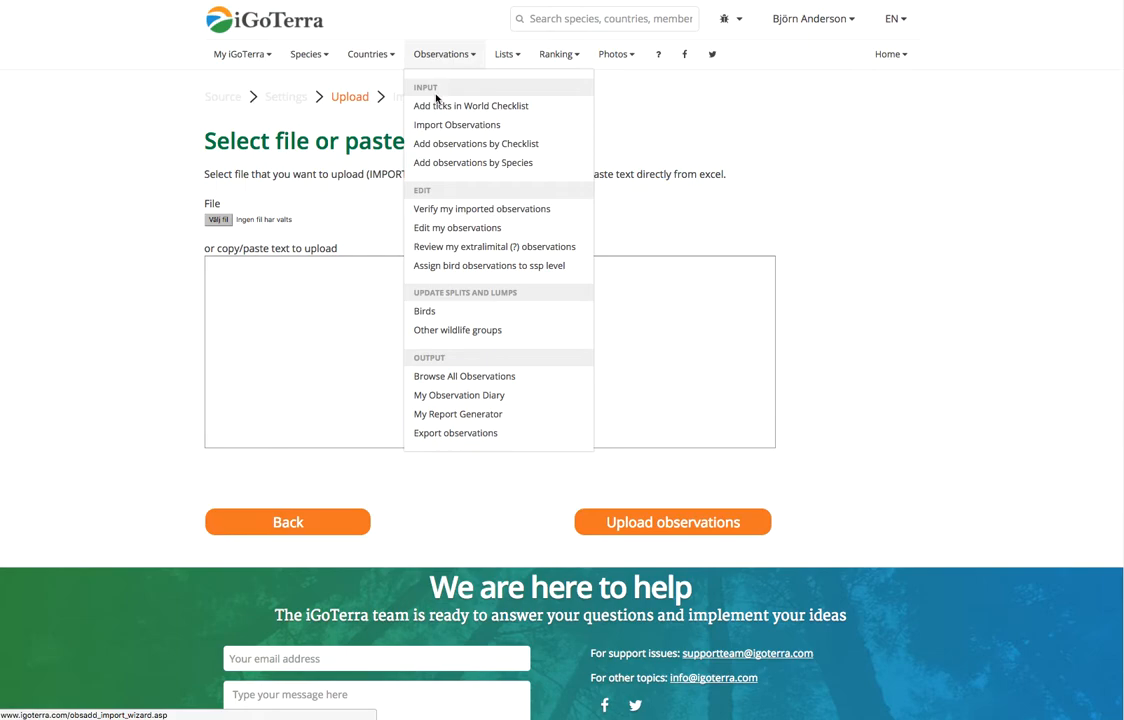
{"action": "left_click", "coordinate": [436, 126]}
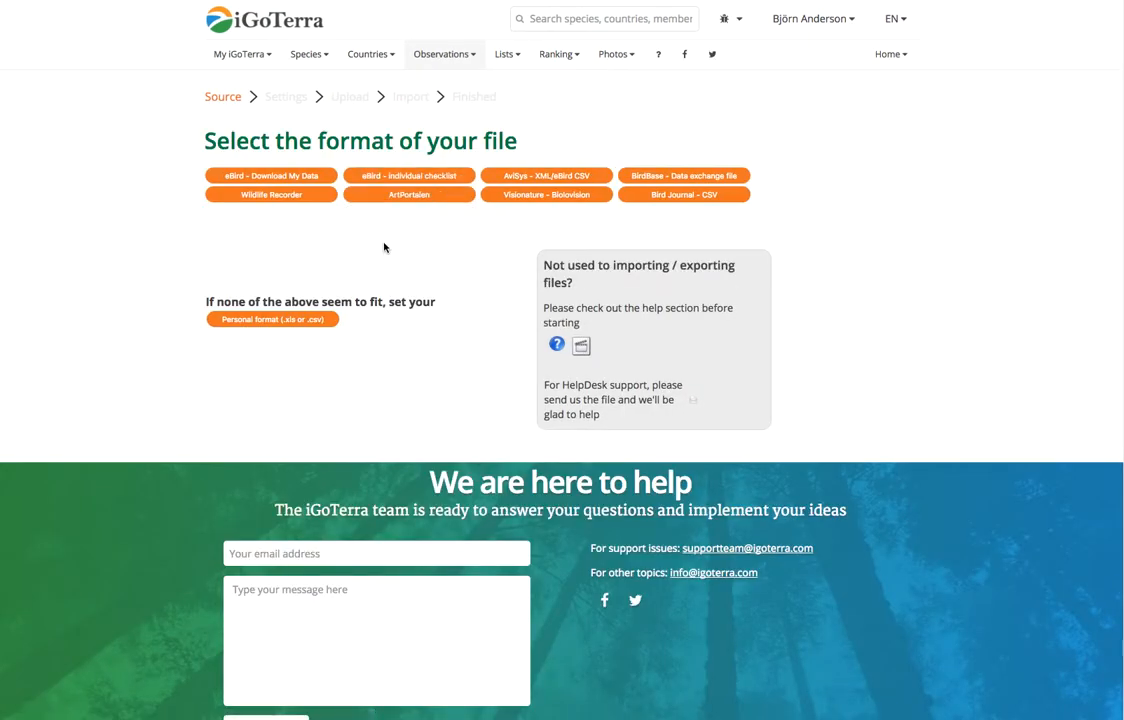
{"action": "left_click", "coordinate": [276, 322]}
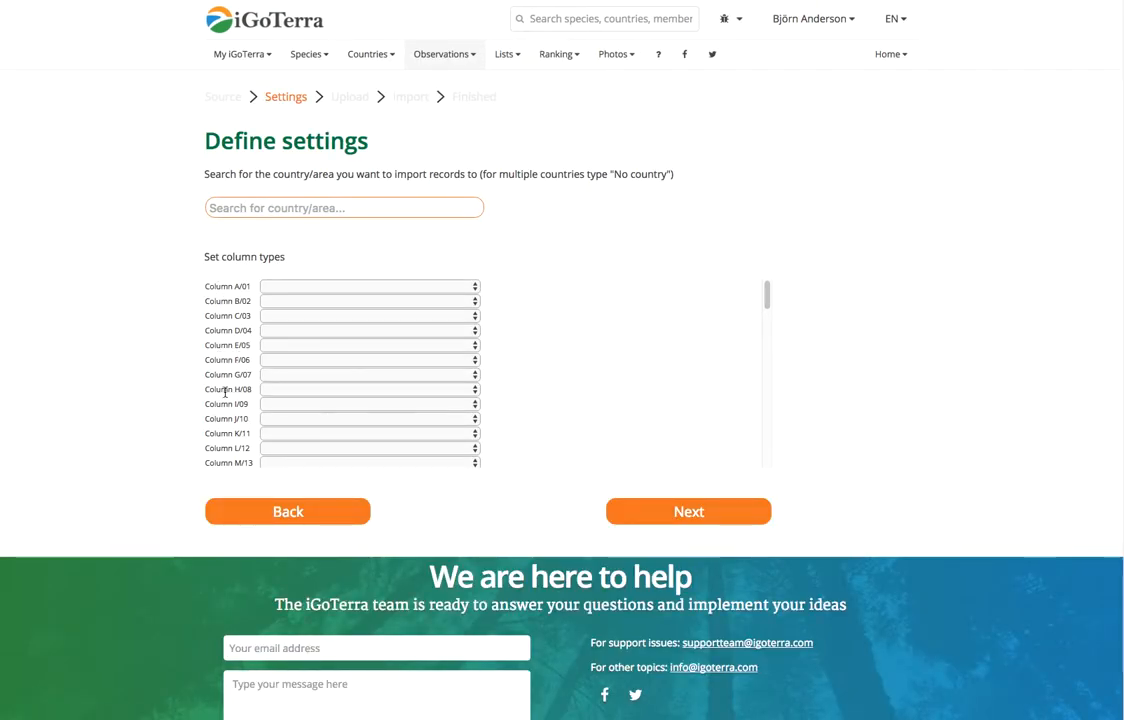
Check the spreadsheet's headers and set columns A, B and C to species common/local name, scientific genus+species(+subspecies) and scientific subspecies.
{"action": "key", "text": "super+Tab"}
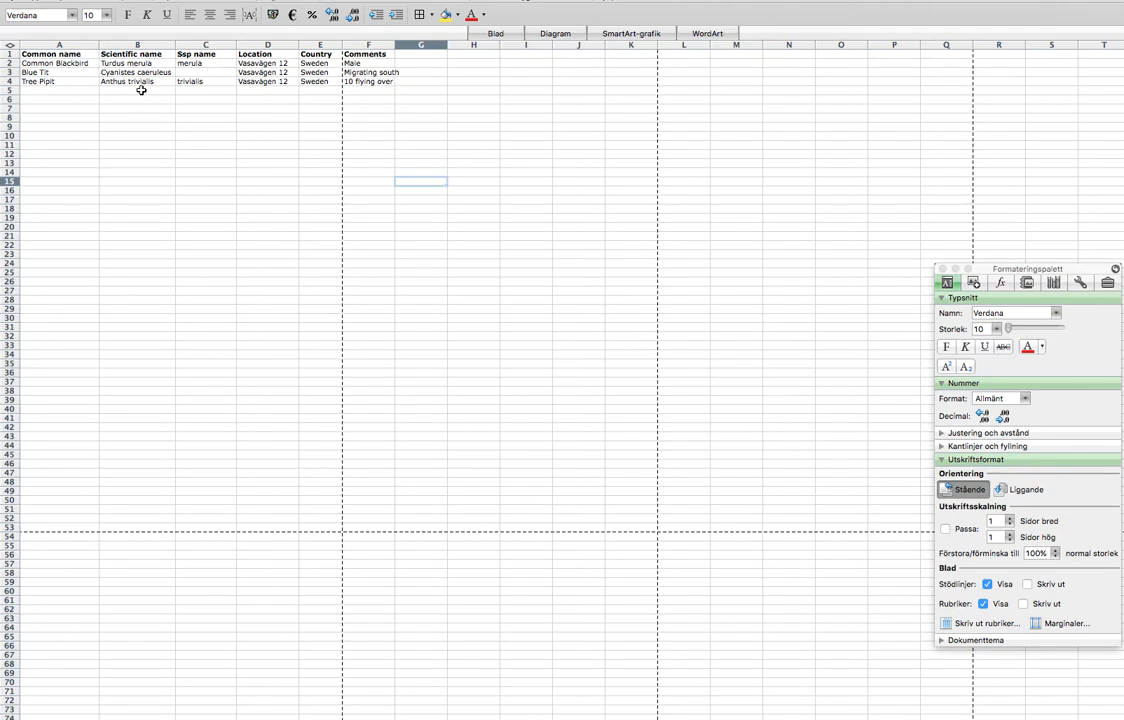
{"action": "left_click", "coordinate": [57, 73]}
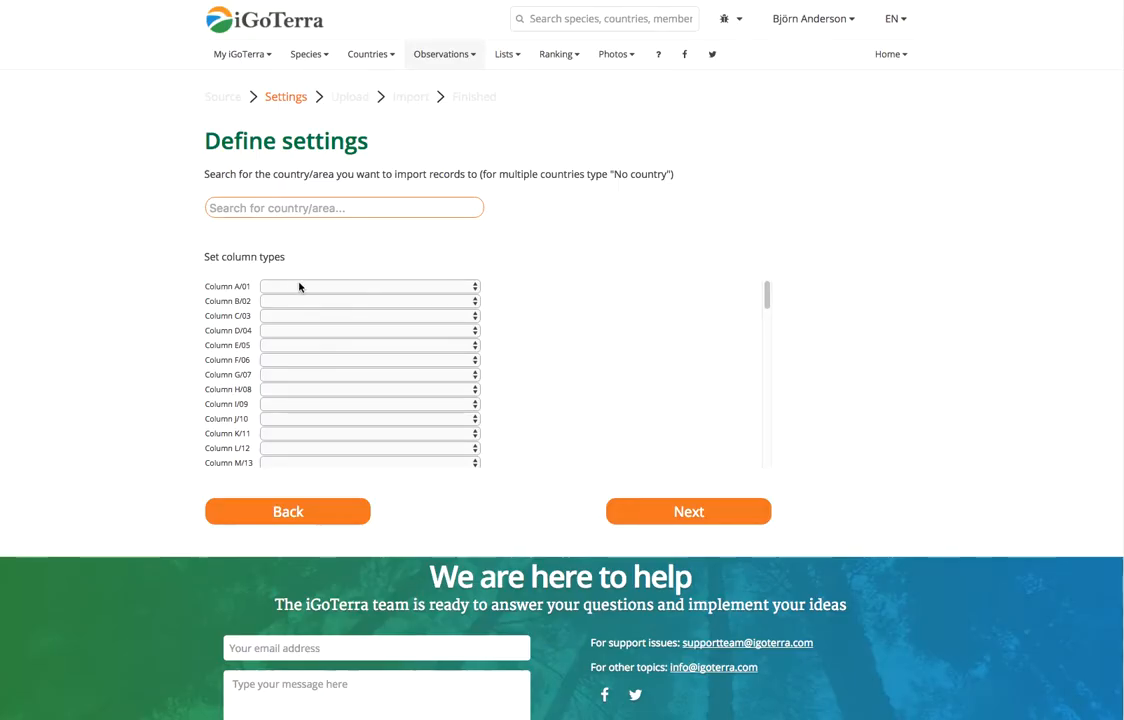
{"action": "left_click", "coordinate": [300, 286]}
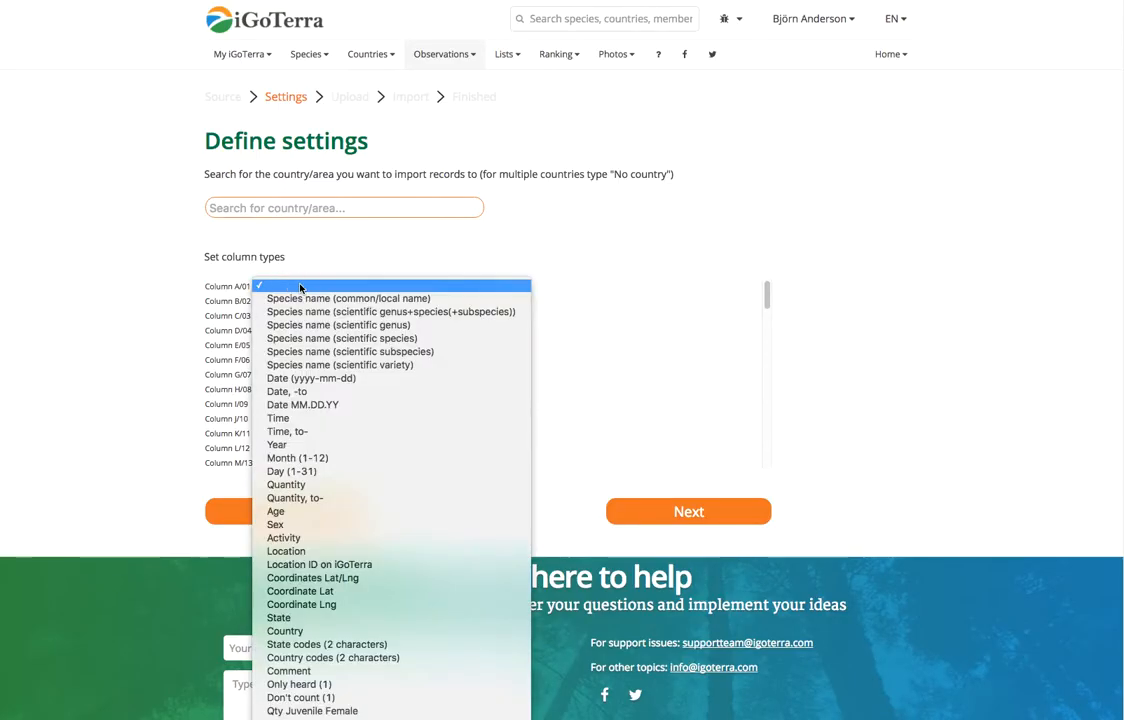
{"action": "left_click", "coordinate": [300, 300]}
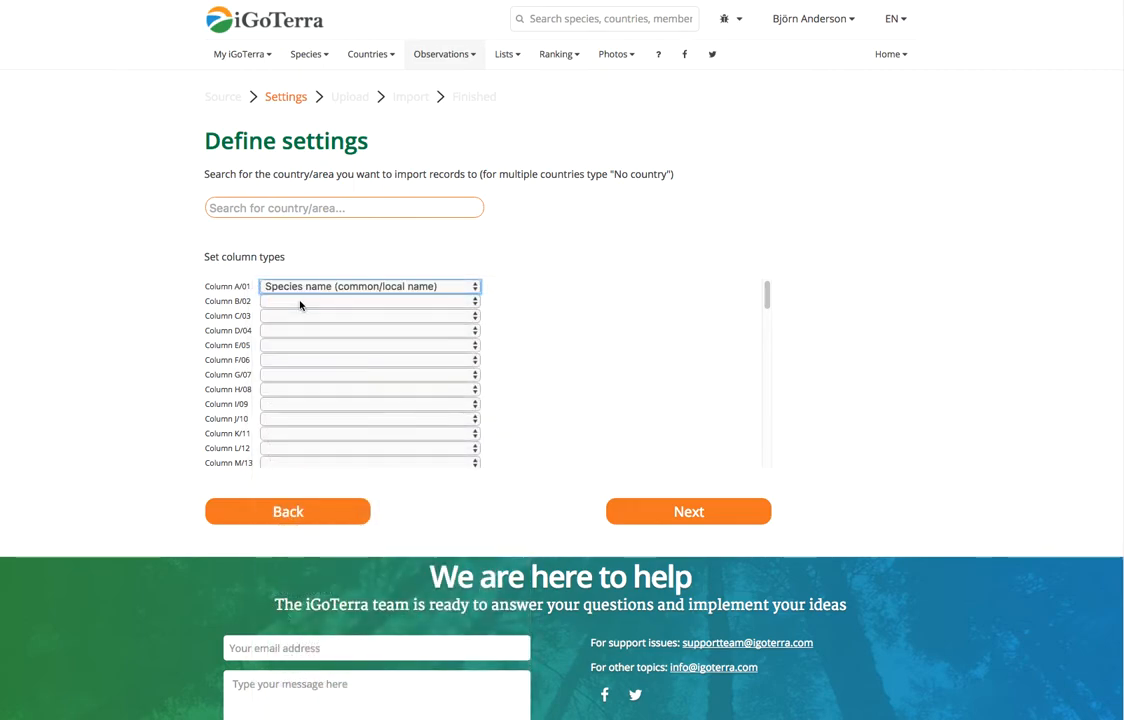
{"action": "left_click", "coordinate": [300, 303]}
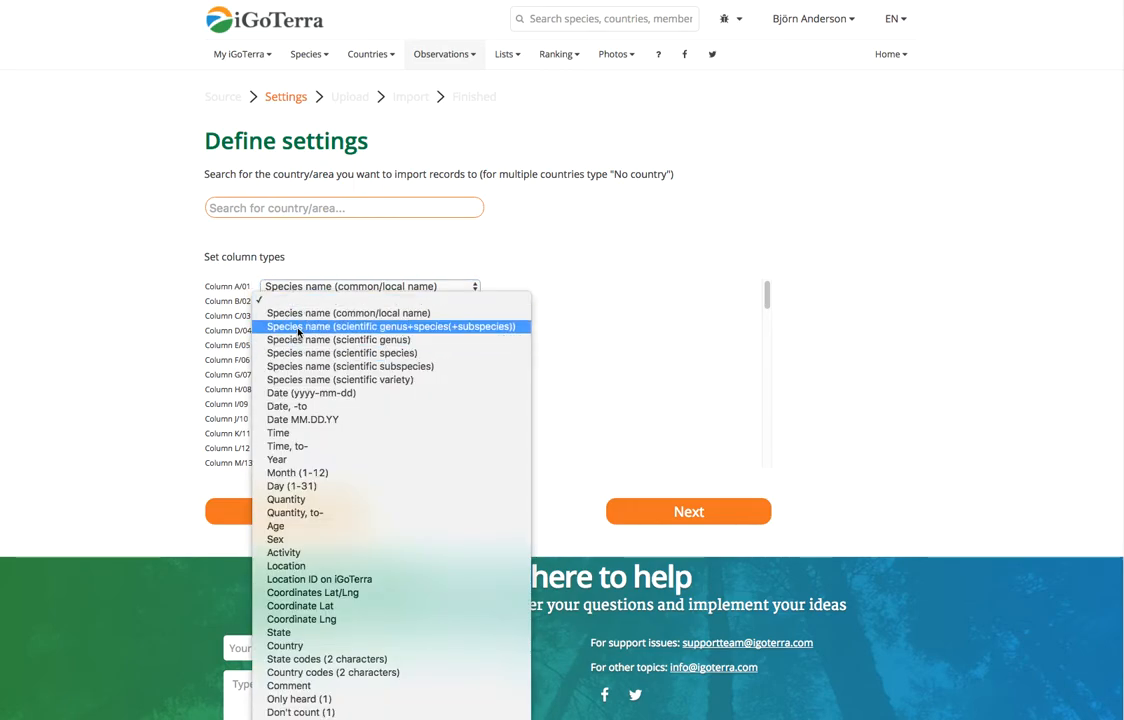
{"action": "left_click", "coordinate": [298, 328]}
{"action": "left_click", "coordinate": [316, 314]}
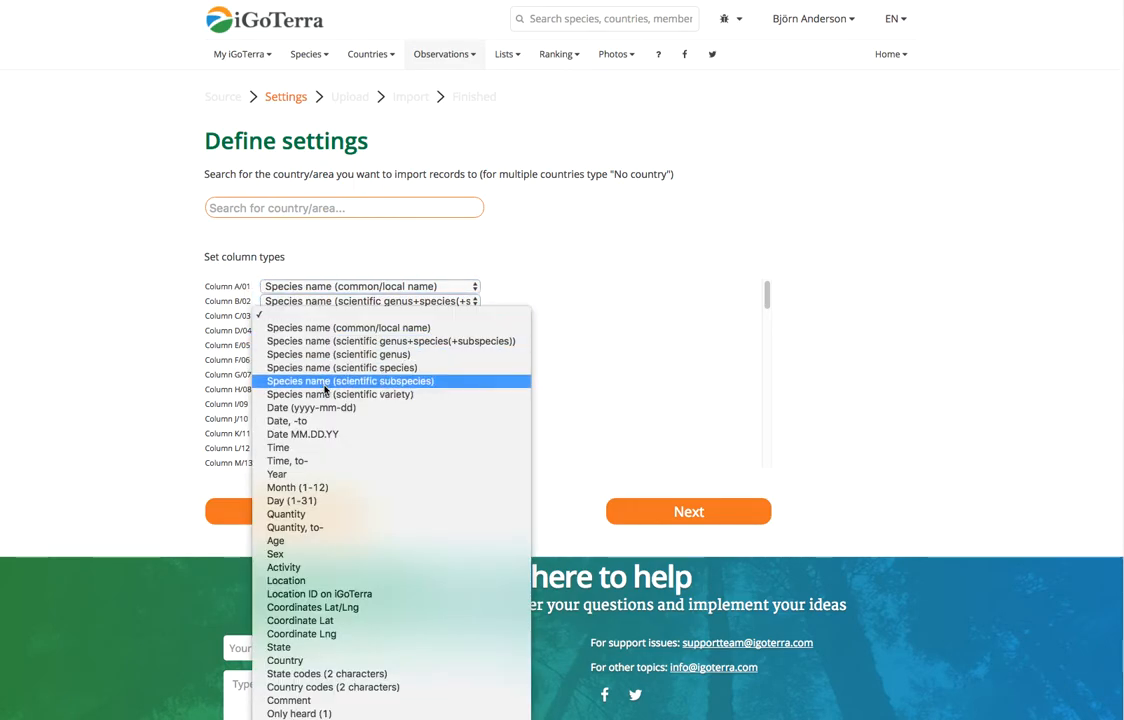
{"action": "left_click", "coordinate": [324, 386]}
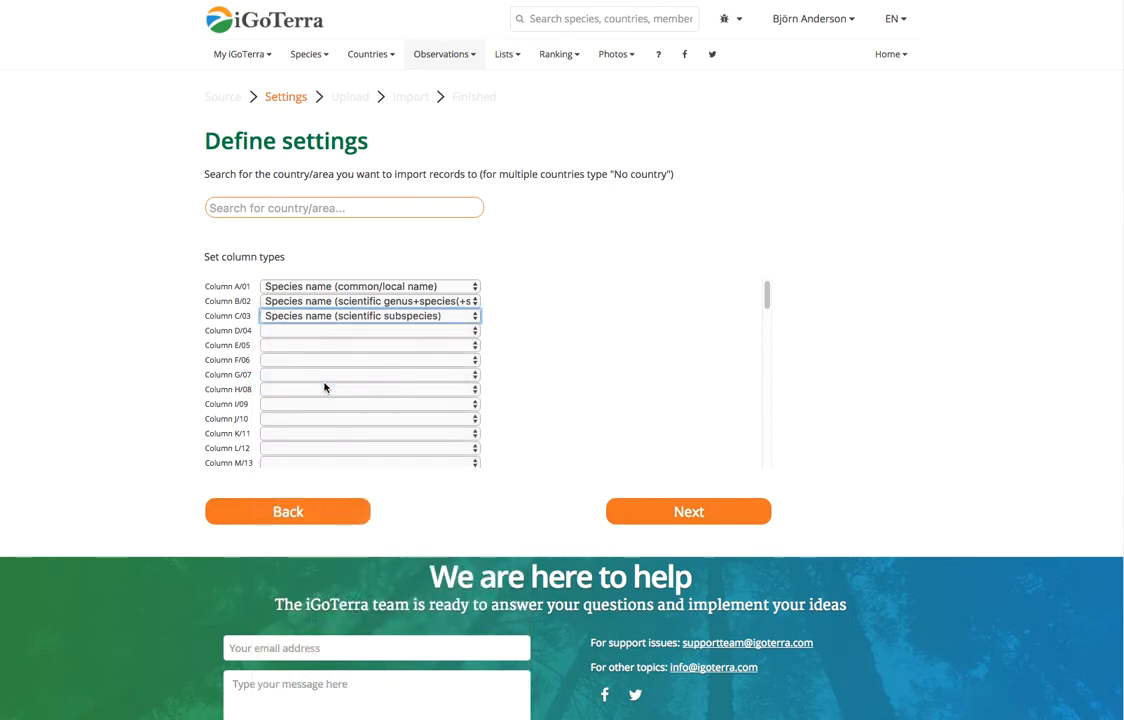
Check the remaining spreadsheet headers and set column D to Location, column E to Country and column F to Comment.
{"action": "key", "text": "super+Tab"}
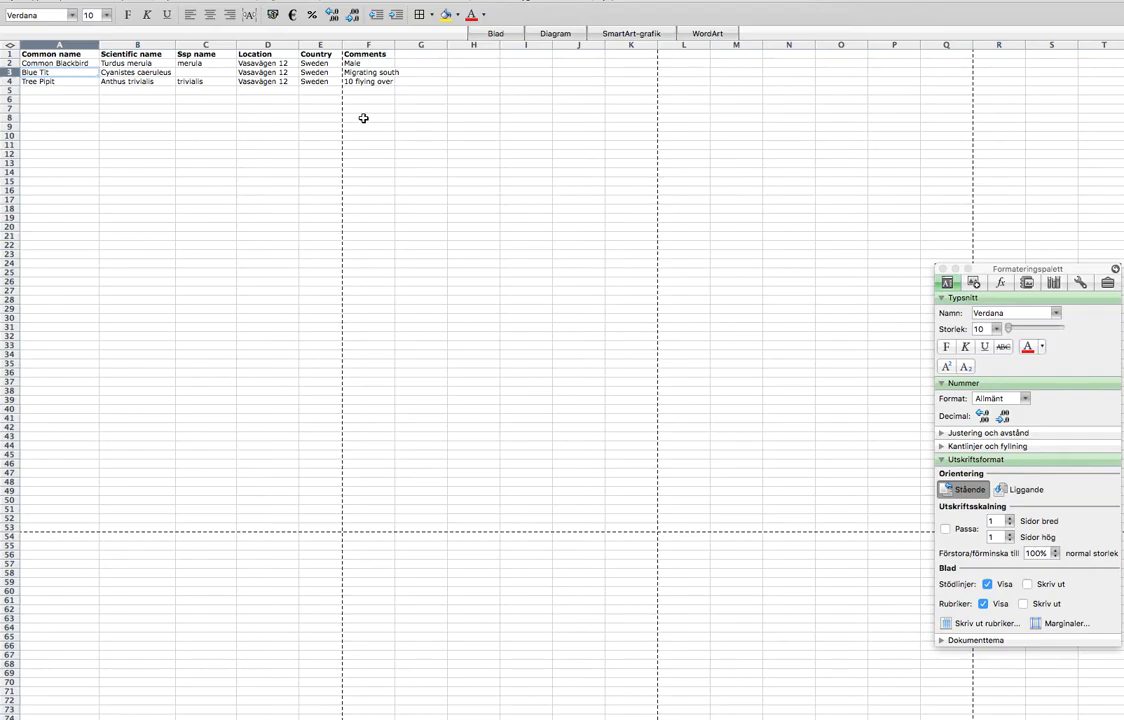
{"action": "key", "text": "super+Tab"}
{"action": "left_click", "coordinate": [310, 330]}
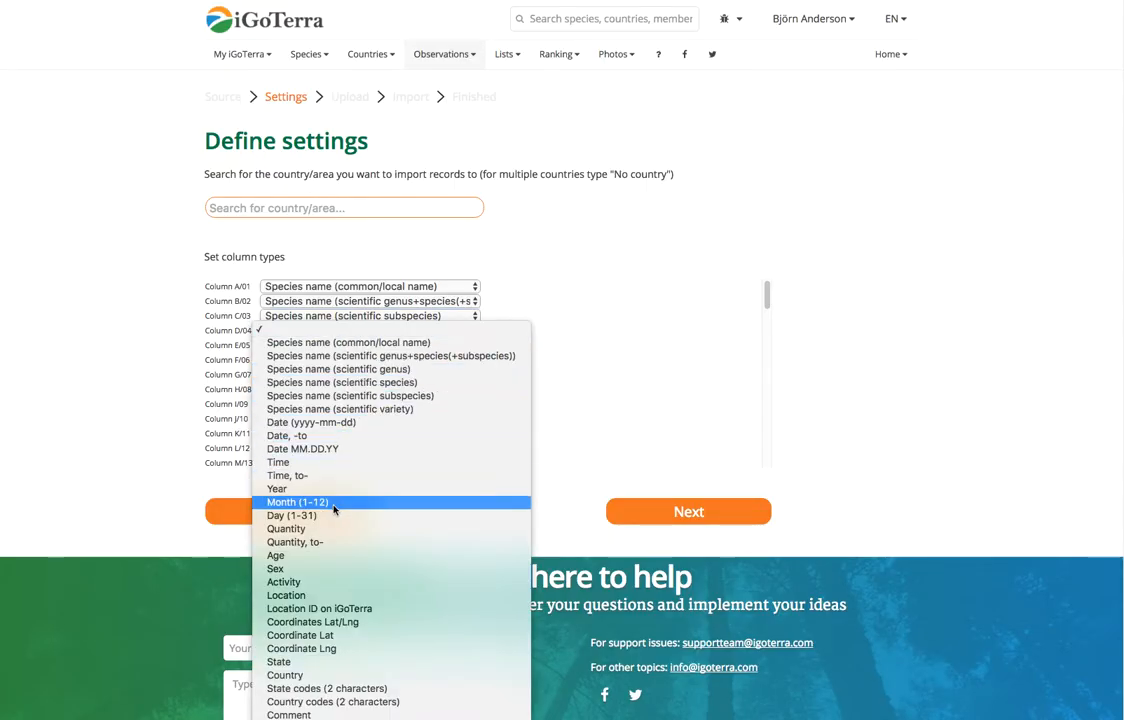
{"action": "left_click", "coordinate": [300, 595]}
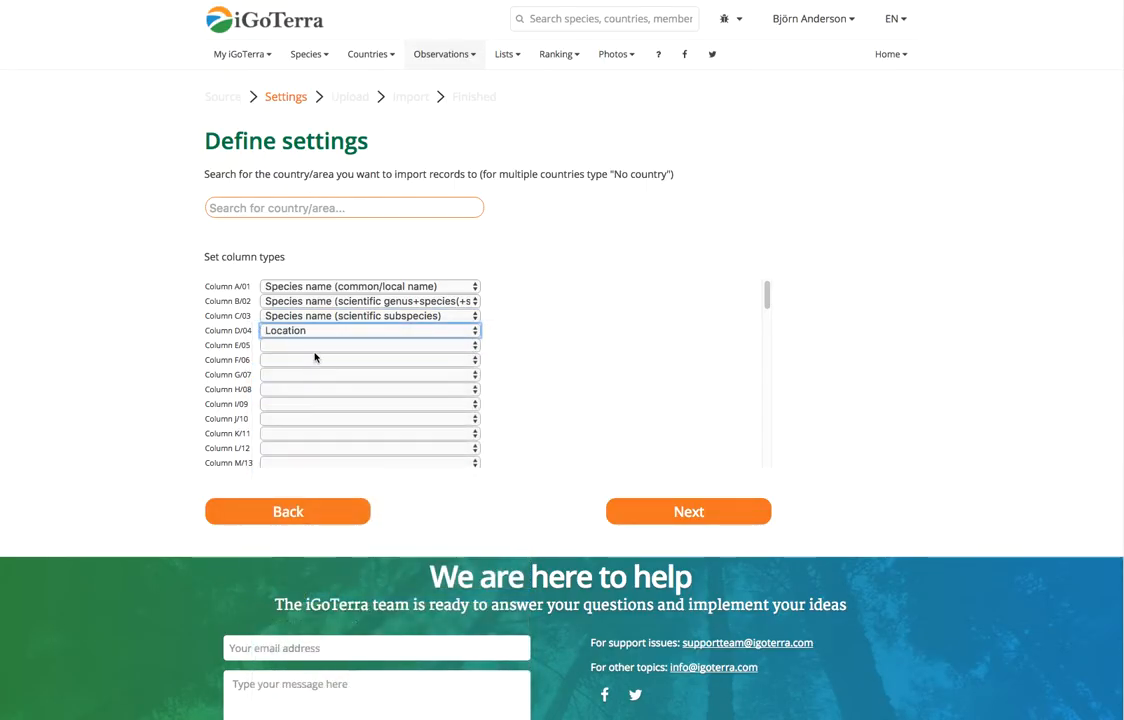
{"action": "left_click", "coordinate": [314, 345]}
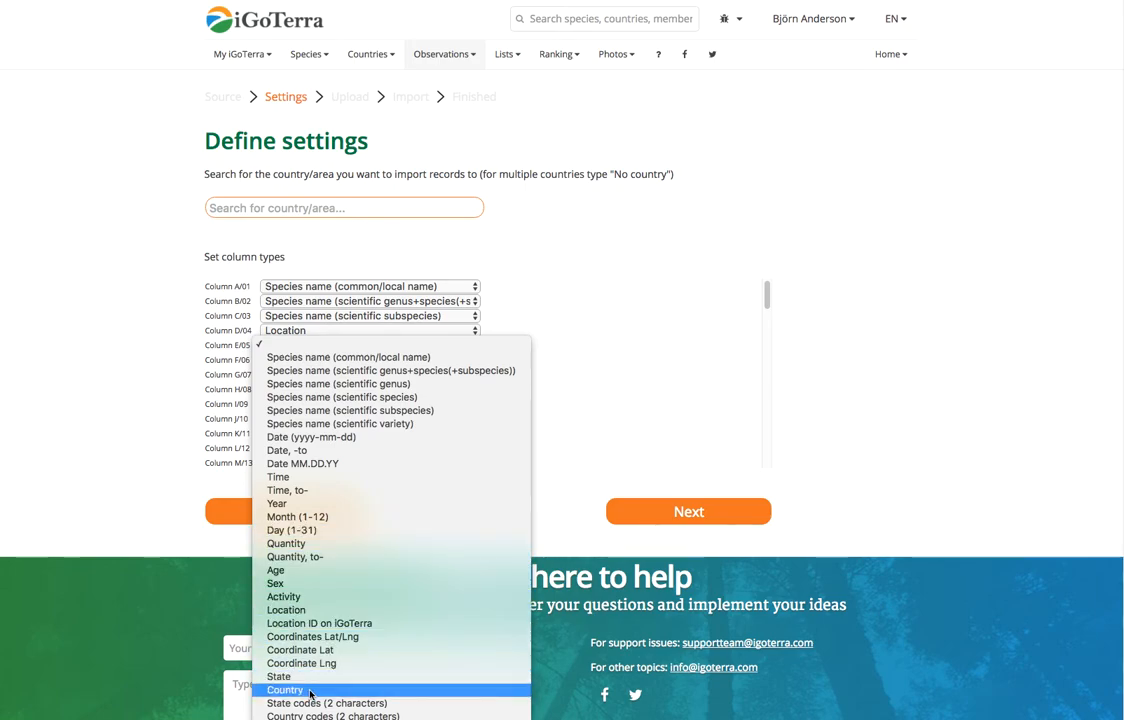
{"action": "left_click", "coordinate": [310, 693]}
{"action": "left_click", "coordinate": [320, 359]}
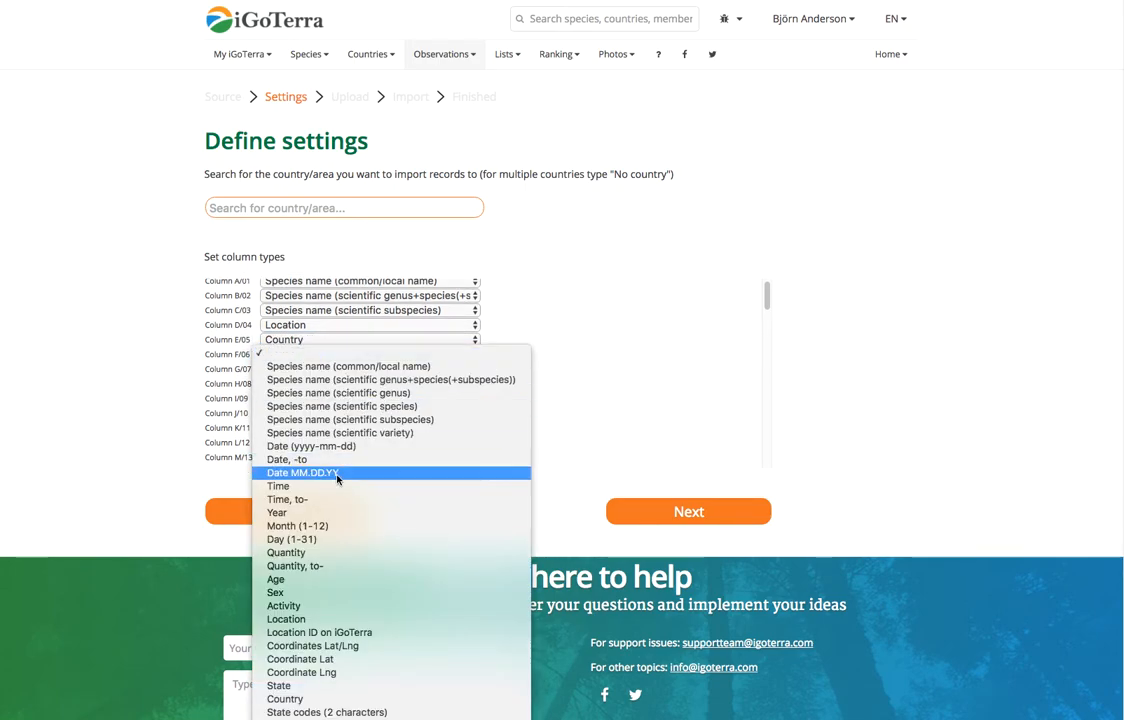
{"action": "left_click", "coordinate": [375, 196]}
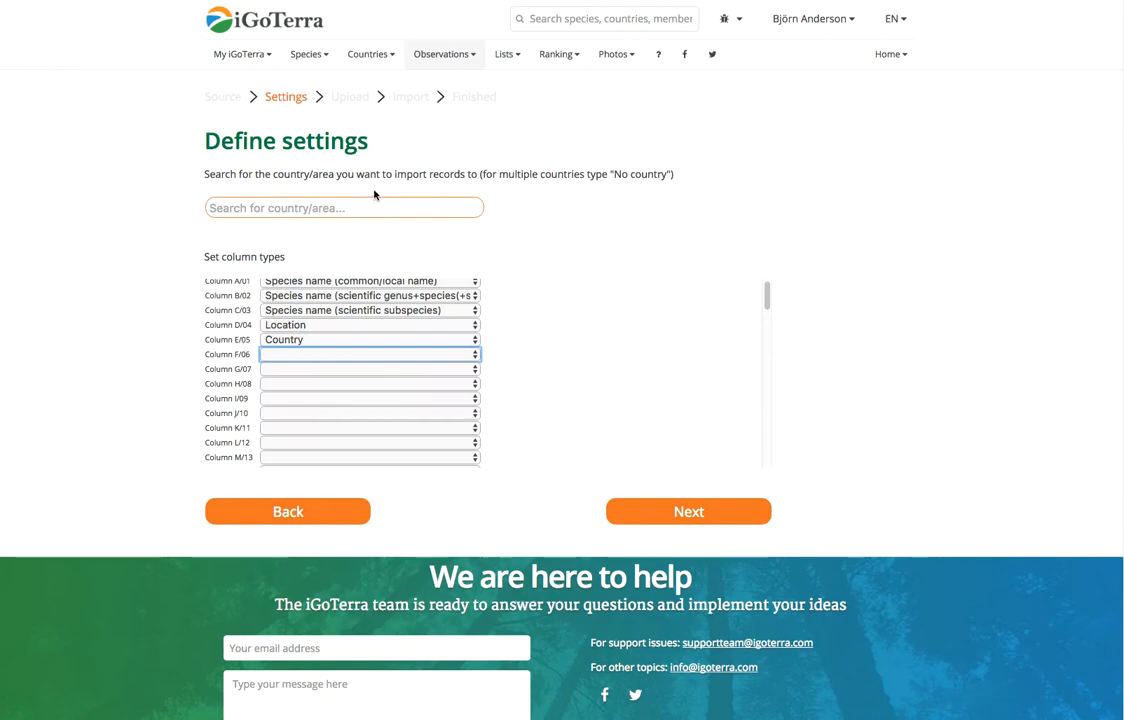
Set Sweden as the country to import records to and continue to the upload stage.
{"action": "left_click", "coordinate": [334, 209]}
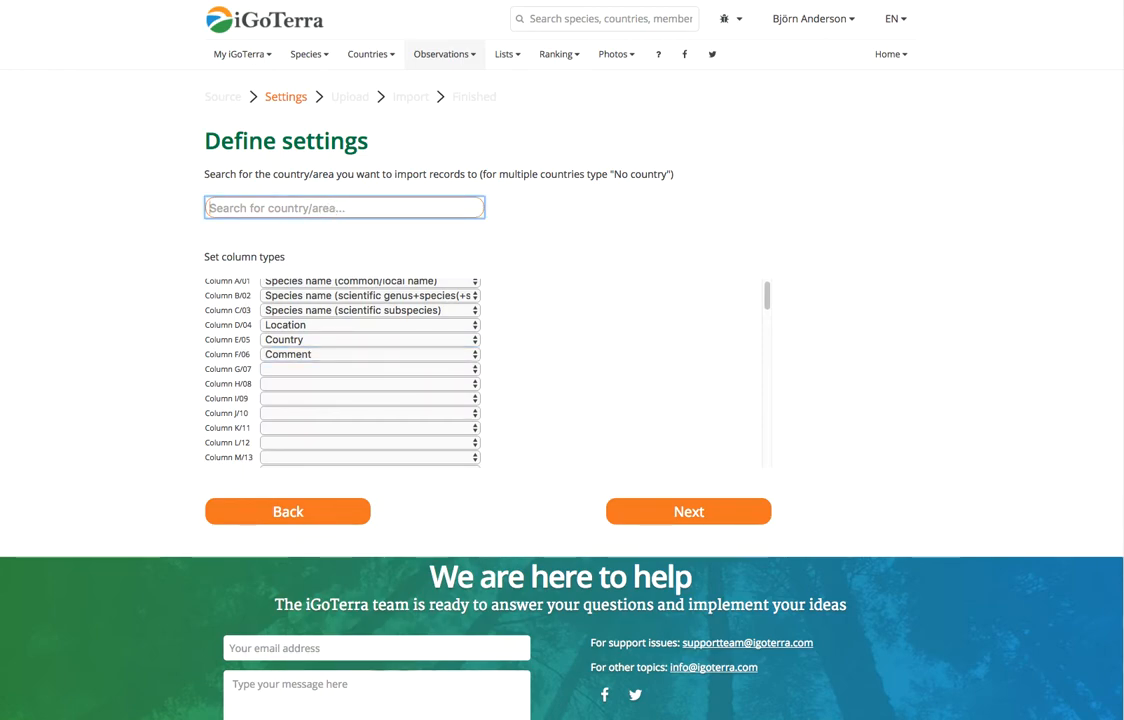
{"action": "type", "text": "swe"}
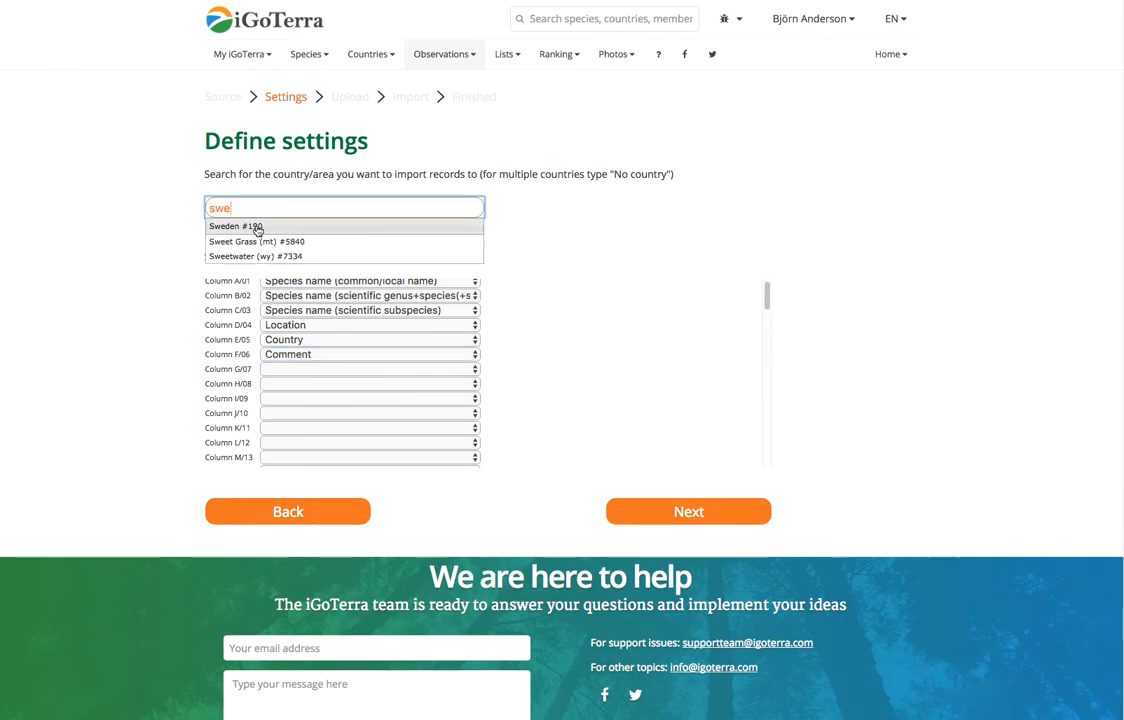
{"action": "left_click", "coordinate": [256, 227]}
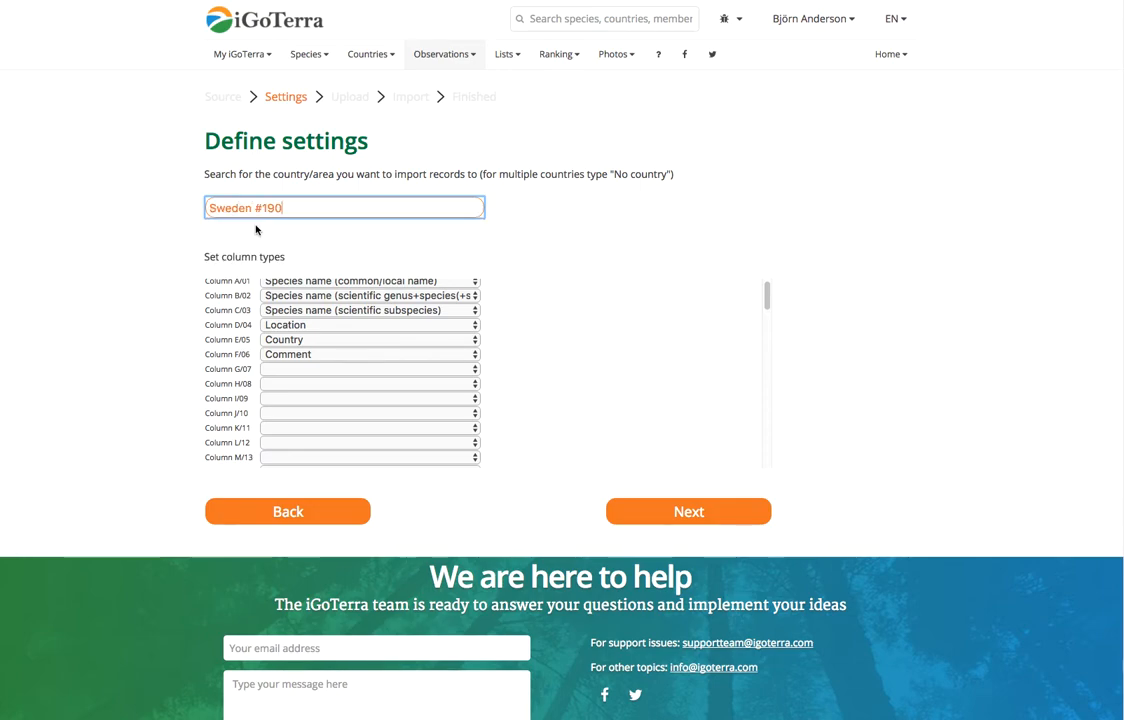
{"action": "left_click", "coordinate": [690, 515]}
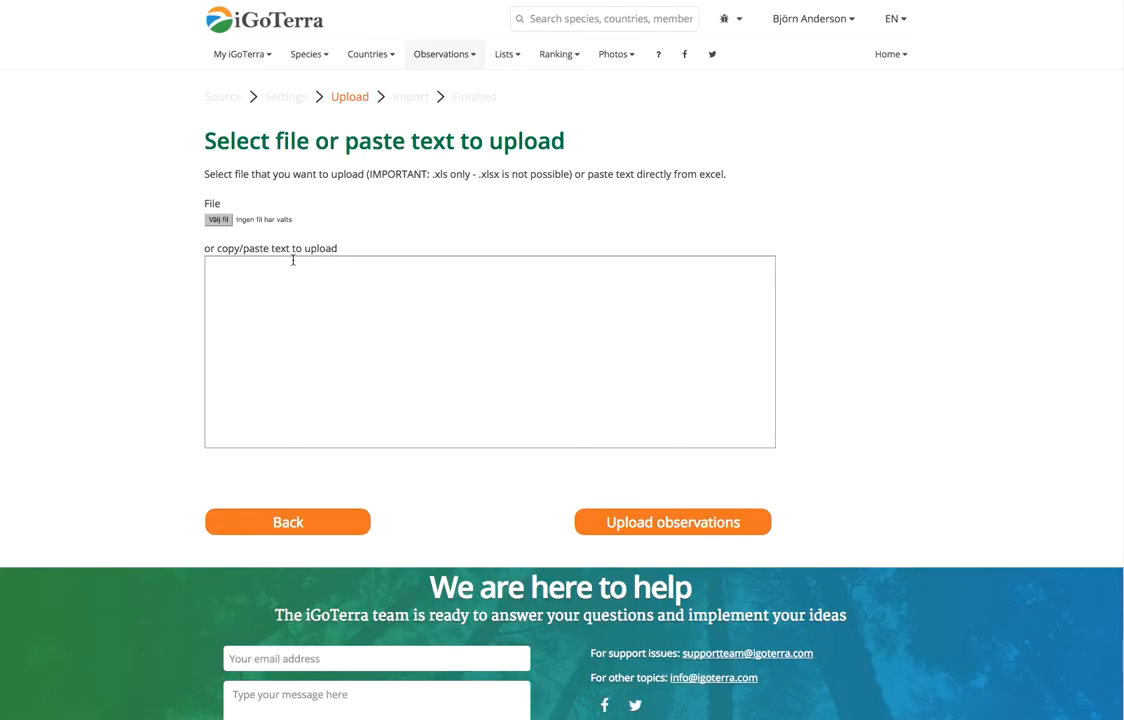
Upload Testimport.xls from the desktop and import its observations into the account.
{"action": "left_click", "coordinate": [217, 220]}
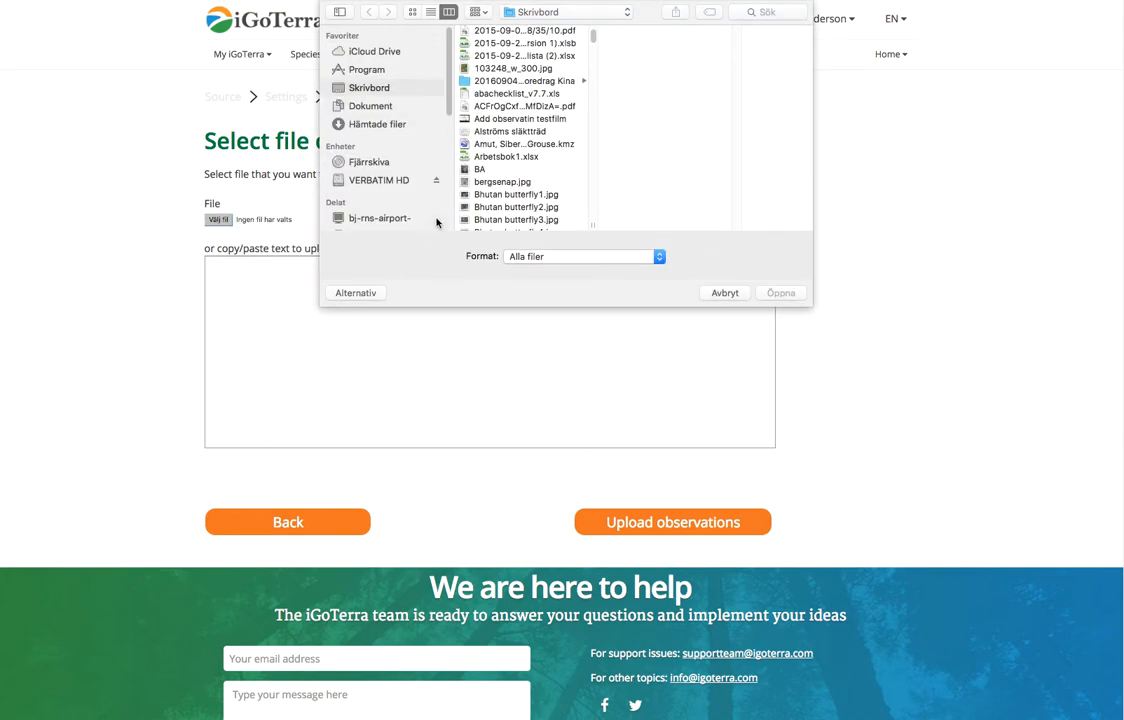
{"action": "key", "text": "t"}
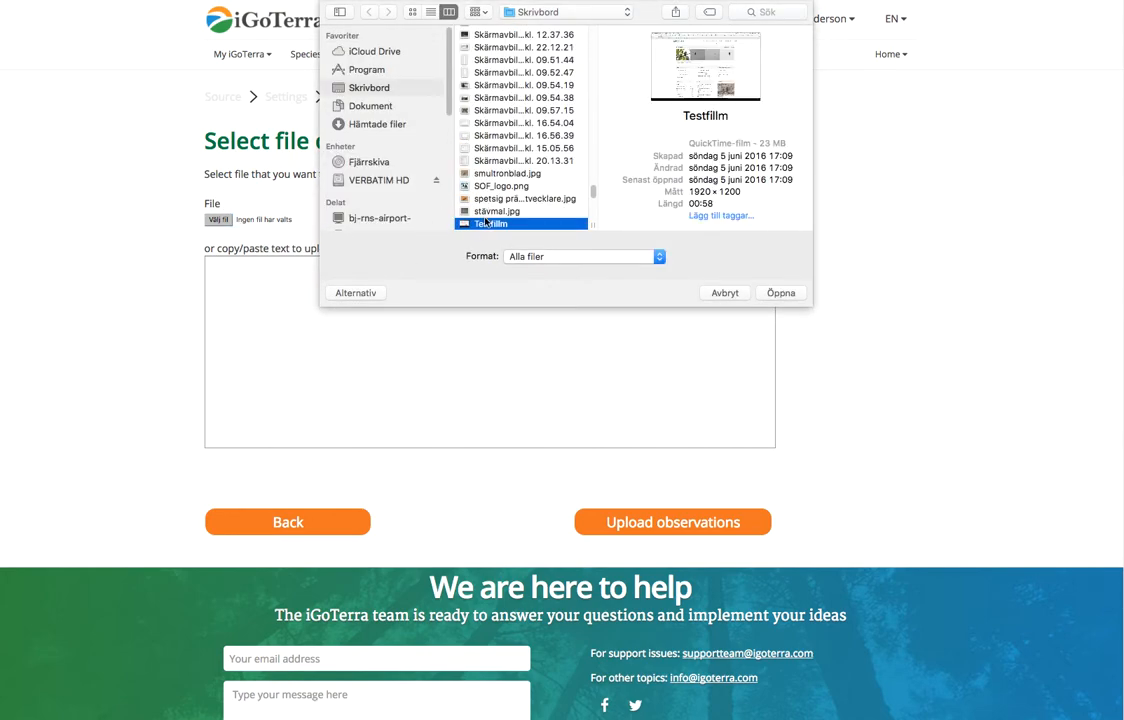
{"action": "scroll", "coordinate": [492, 196], "scroll_direction": "down", "scroll_amount": 2}
{"action": "left_click", "coordinate": [499, 191]}
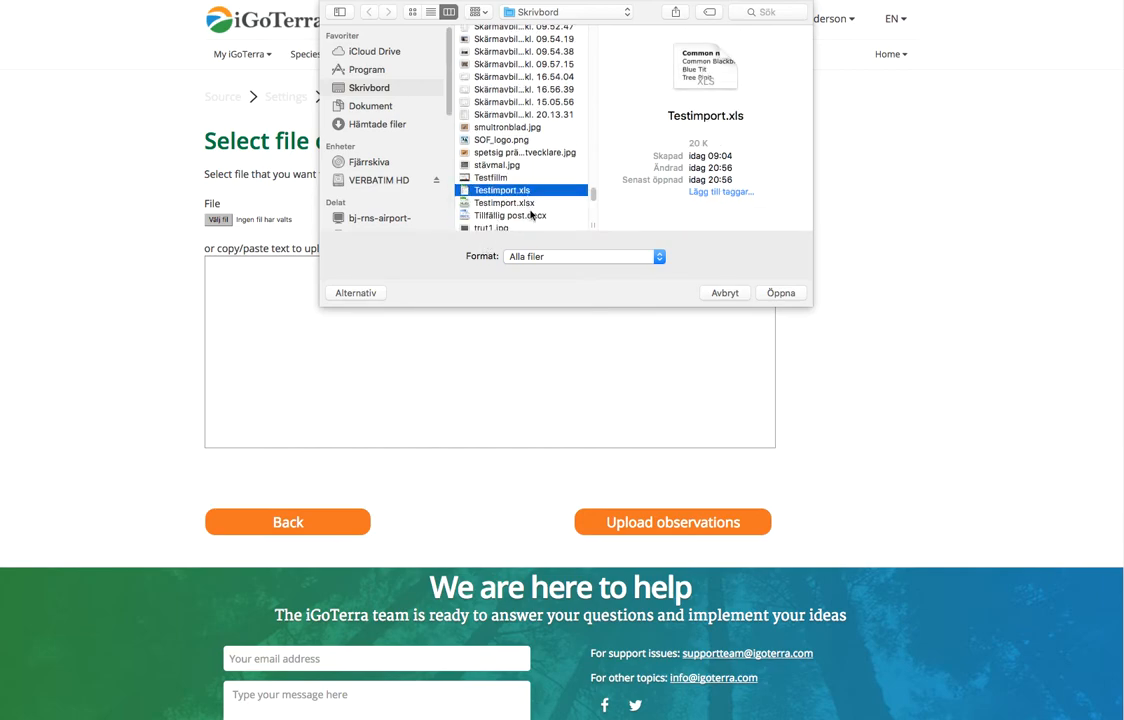
{"action": "left_click", "coordinate": [780, 292]}
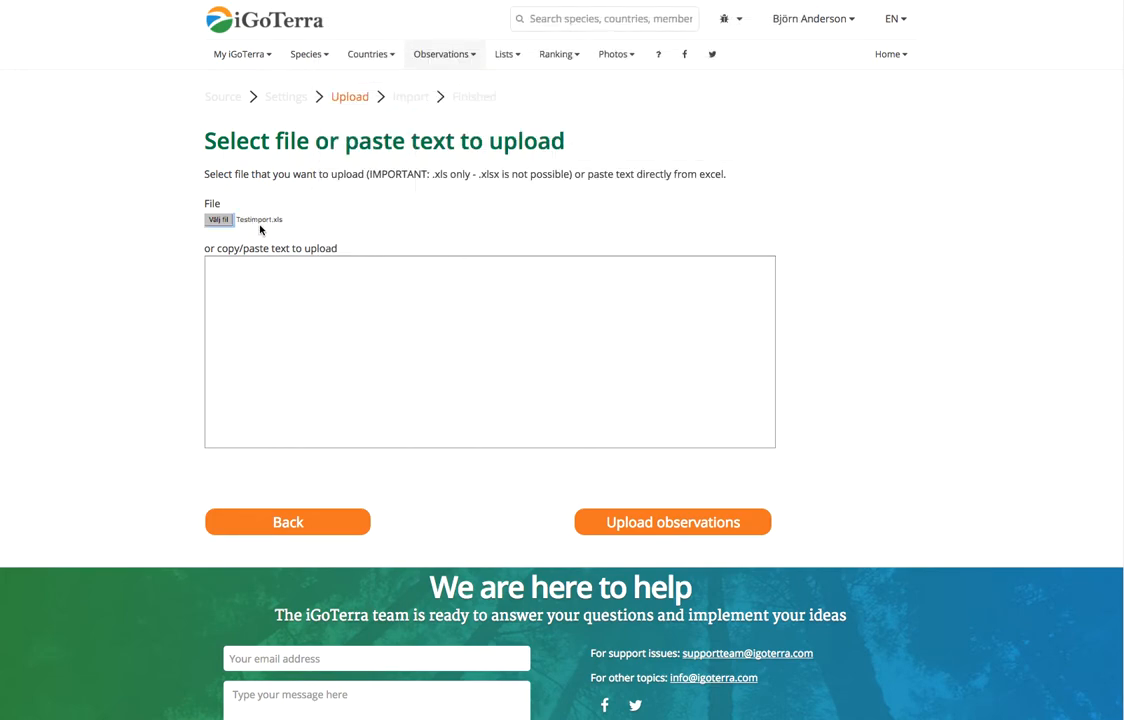
{"action": "left_click", "coordinate": [638, 524]}
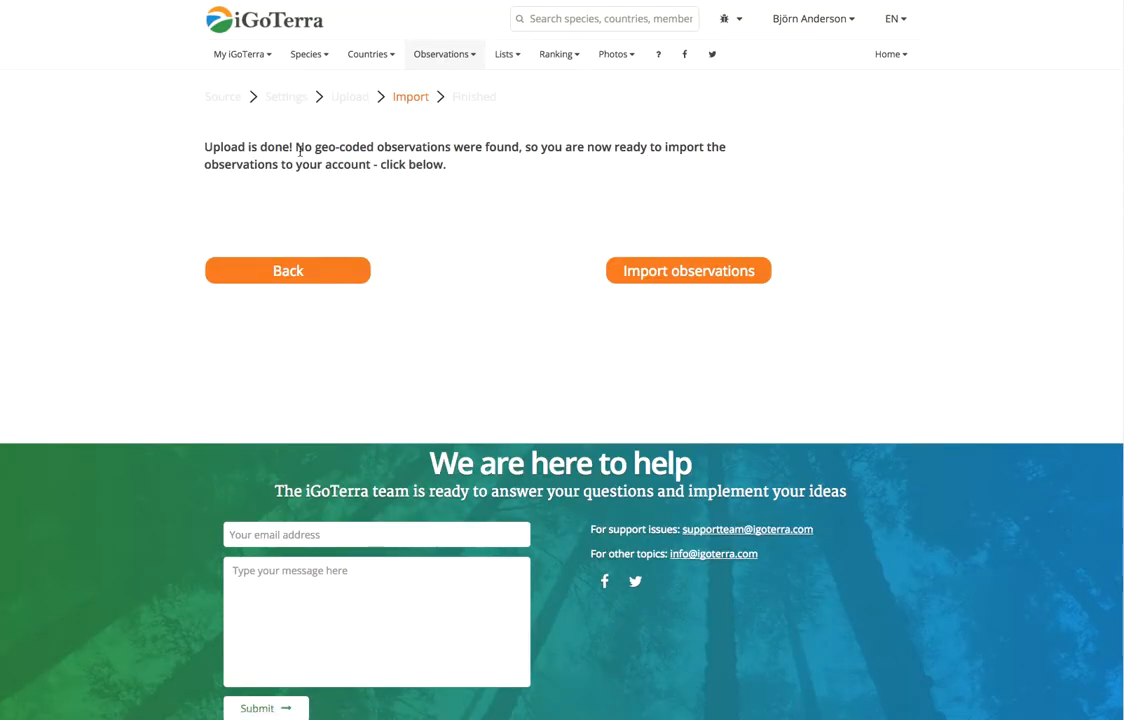
{"action": "left_click", "coordinate": [659, 272]}
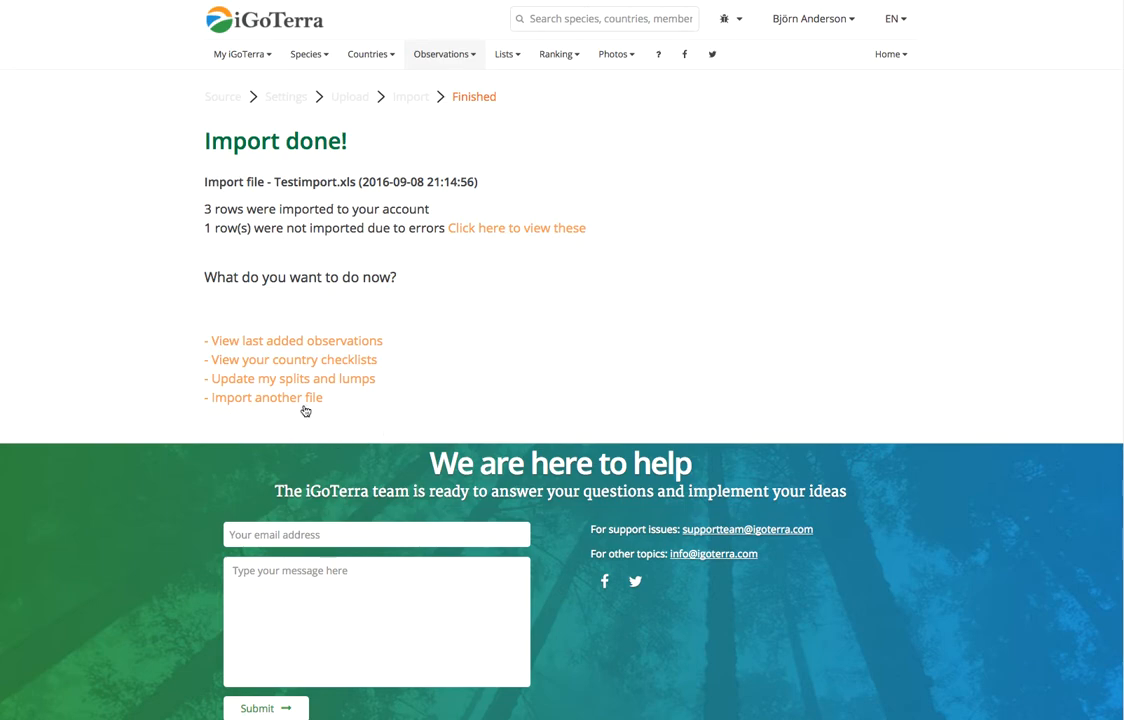
View the last added observations and inspect the photo upload form for the first-listed Tree Pipit record.
{"action": "left_click", "coordinate": [285, 345]}
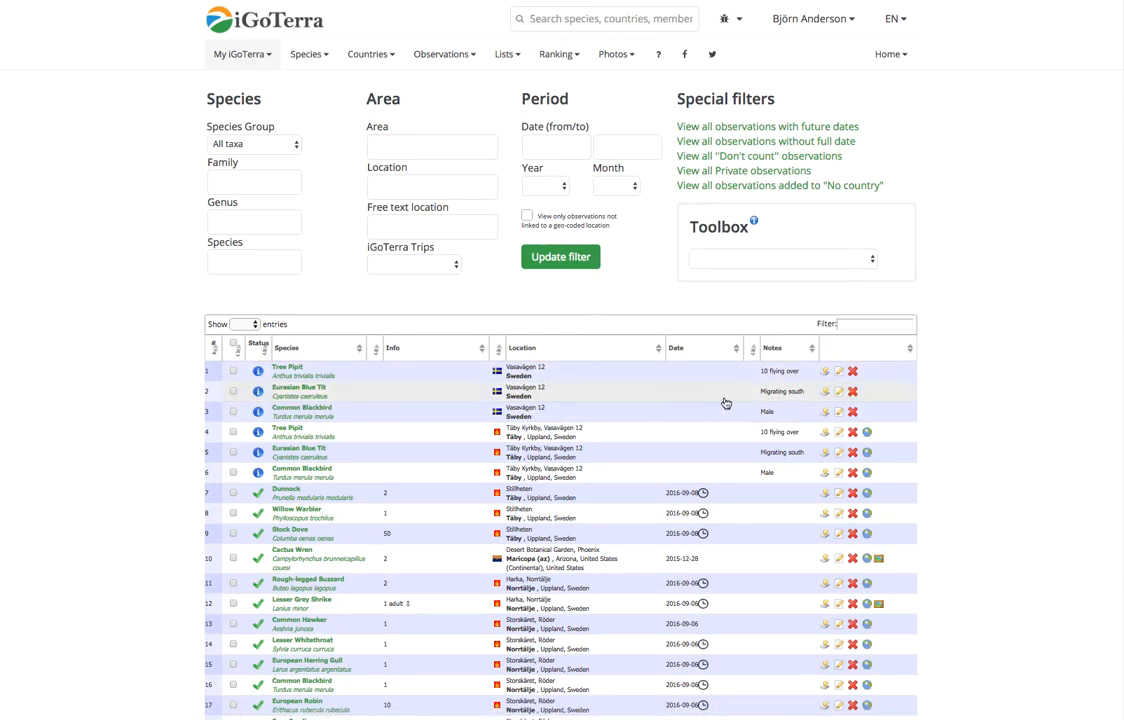
{"action": "left_click", "coordinate": [825, 373]}
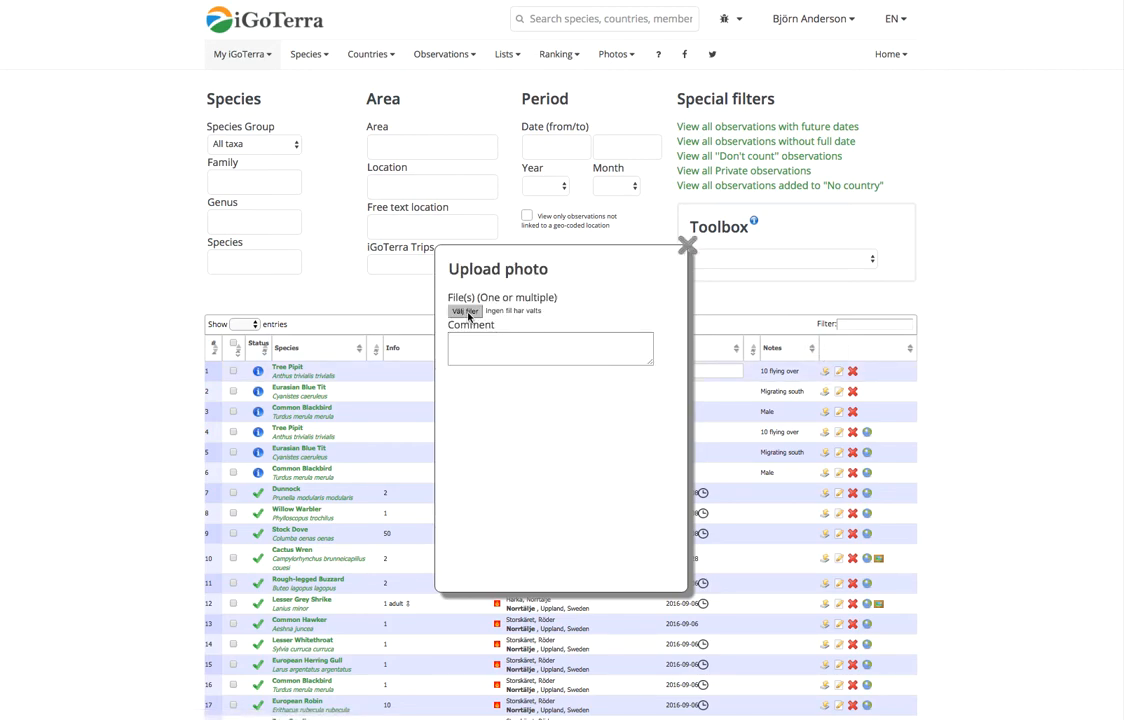
{"action": "left_click", "coordinate": [688, 248]}
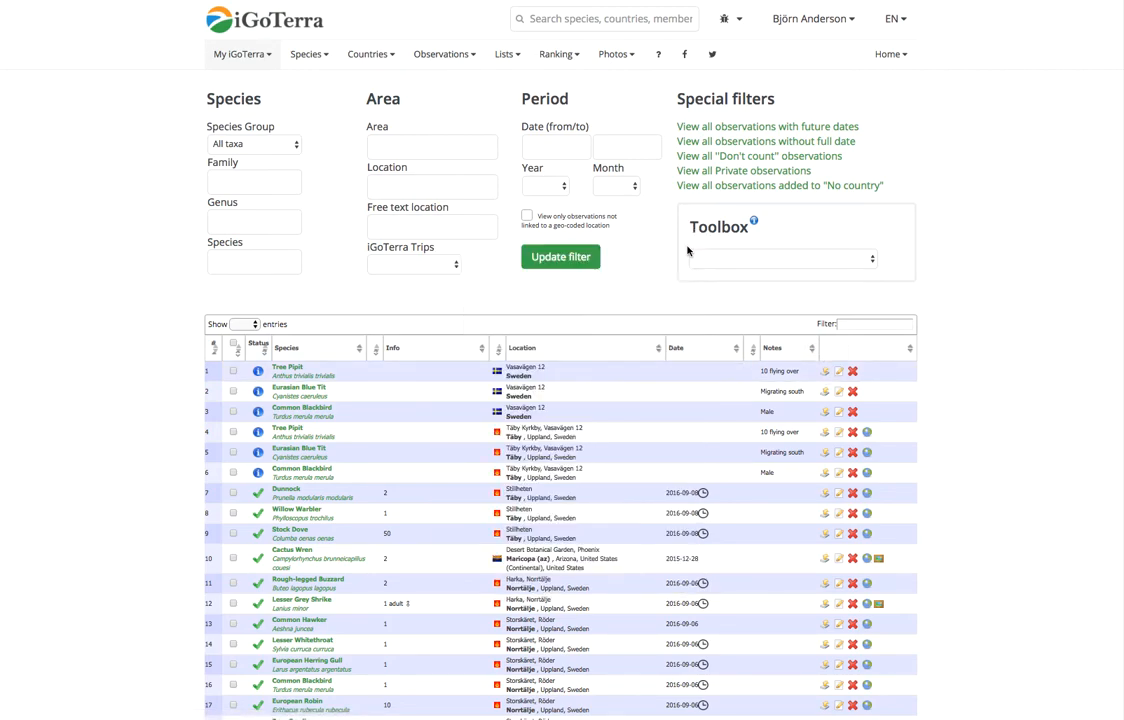
Inspect the edit form for the first-listed Tree Pipit observation and close it without making changes.
{"action": "left_click", "coordinate": [839, 373]}
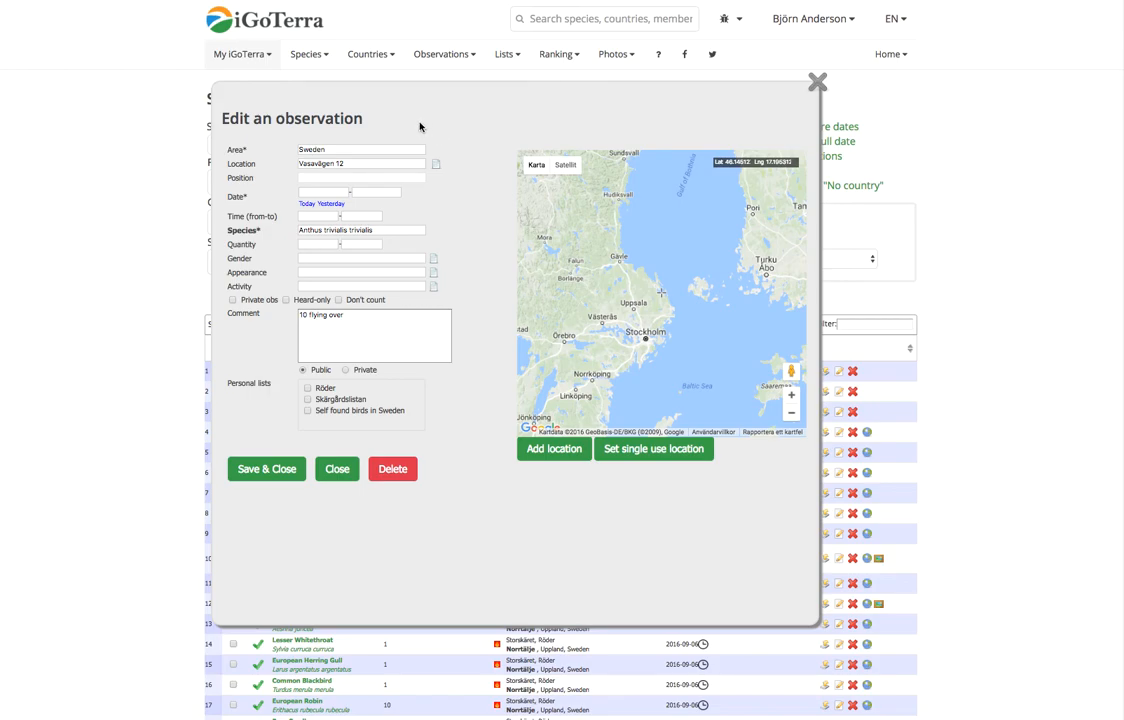
{"action": "left_click", "coordinate": [817, 83]}
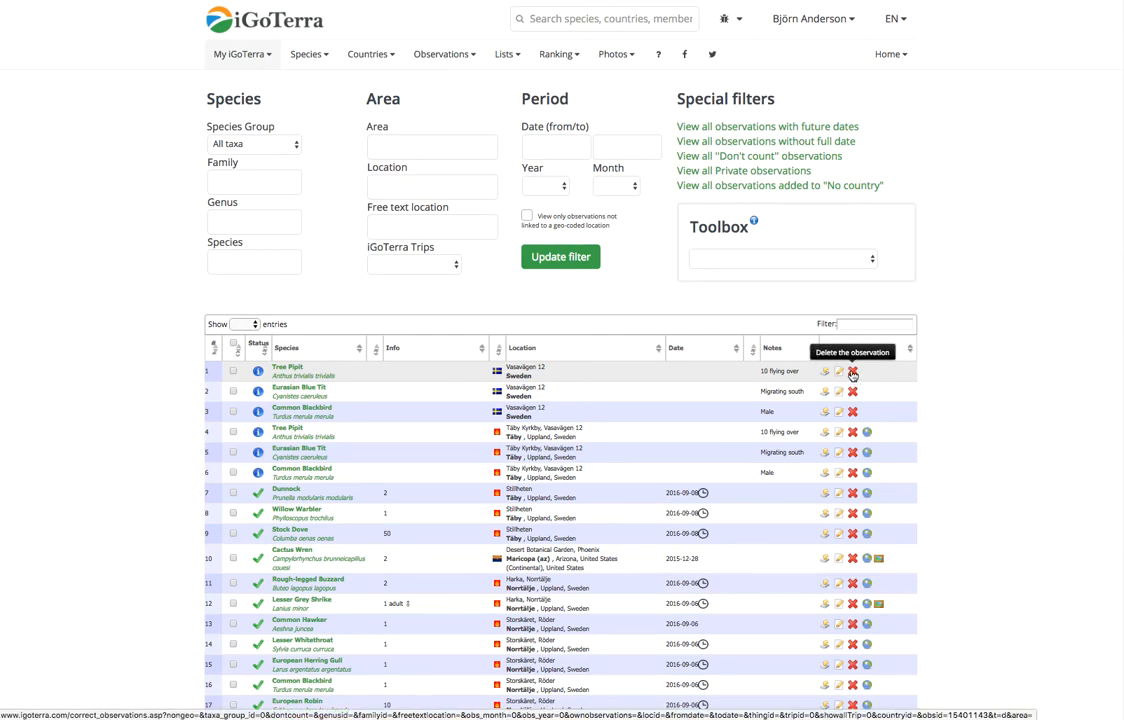
Select the first-listed Tree Pipit and Common Blackbird records, examine the Toolbox's bulk actions, and clear the selection.
{"action": "left_click", "coordinate": [233, 373]}
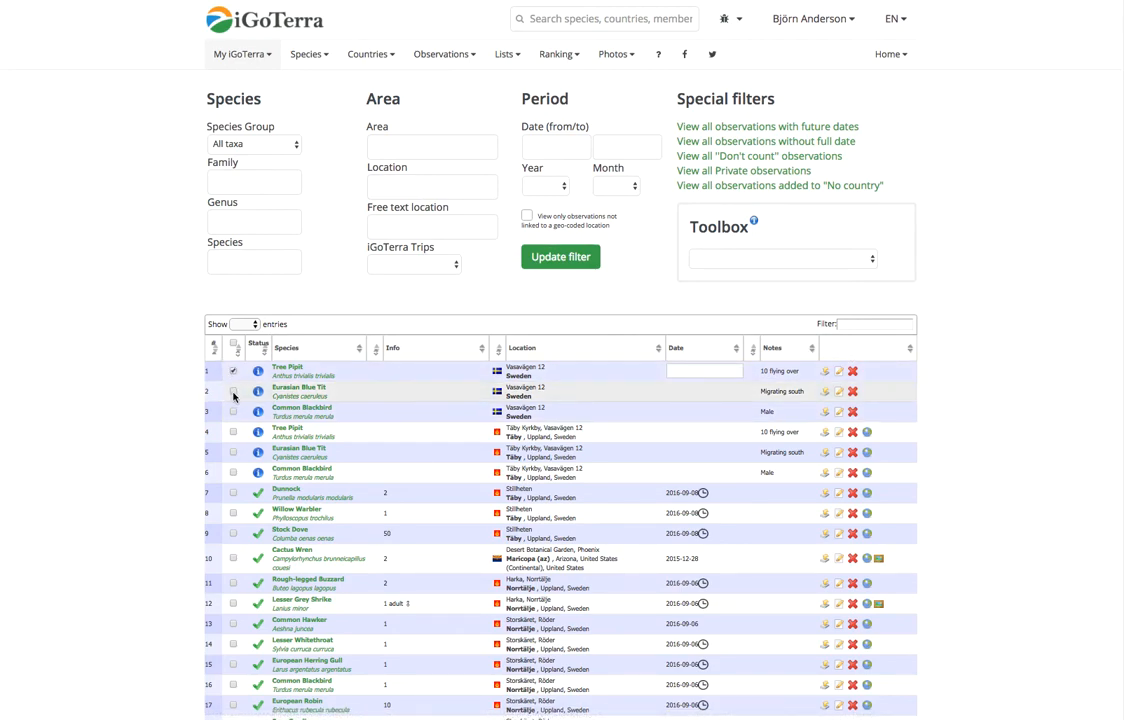
{"action": "left_click", "coordinate": [233, 391]}
{"action": "left_click", "coordinate": [233, 411]}
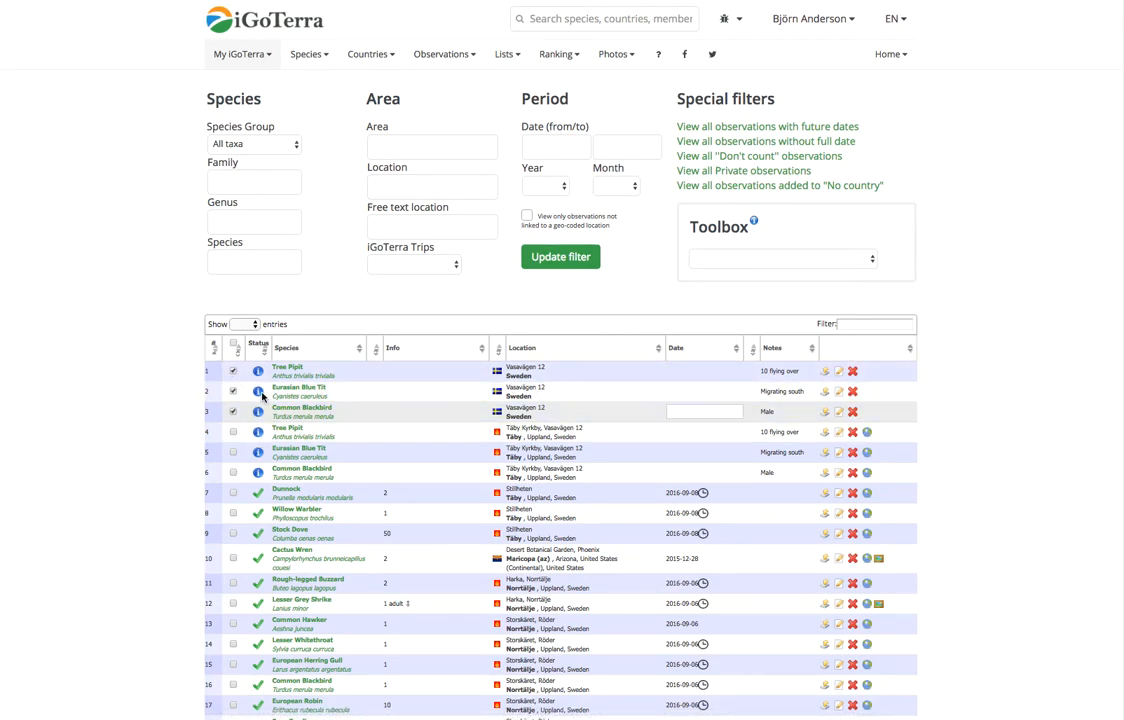
{"action": "left_click", "coordinate": [233, 391]}
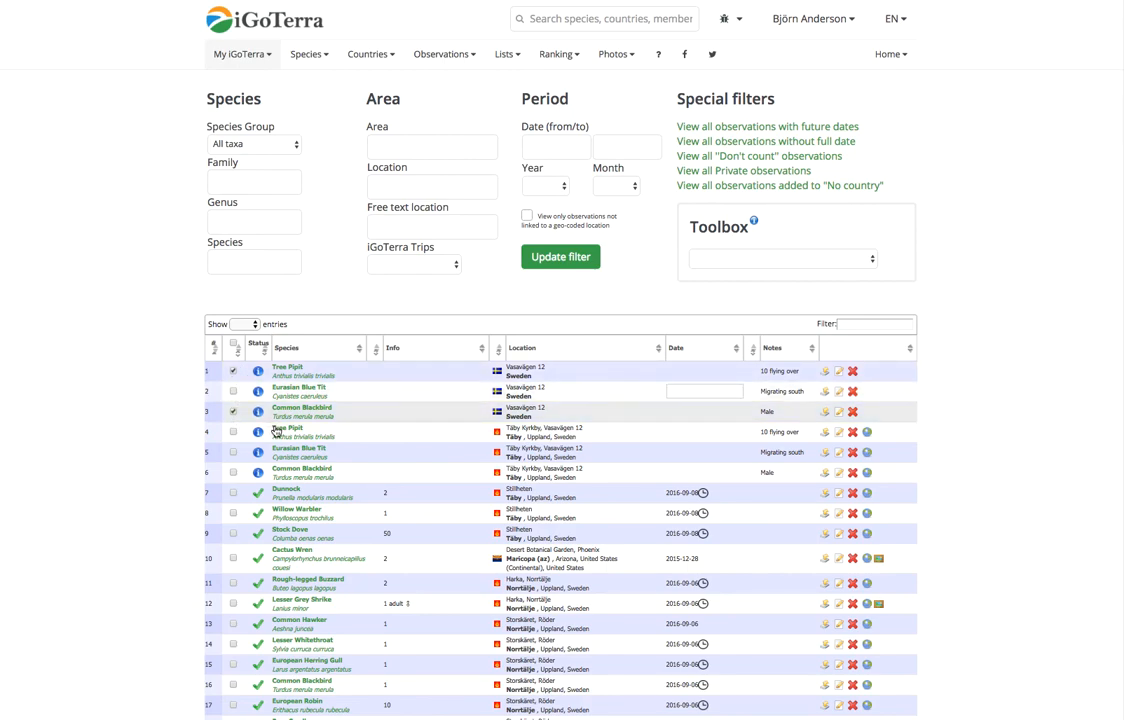
{"action": "left_click", "coordinate": [871, 261]}
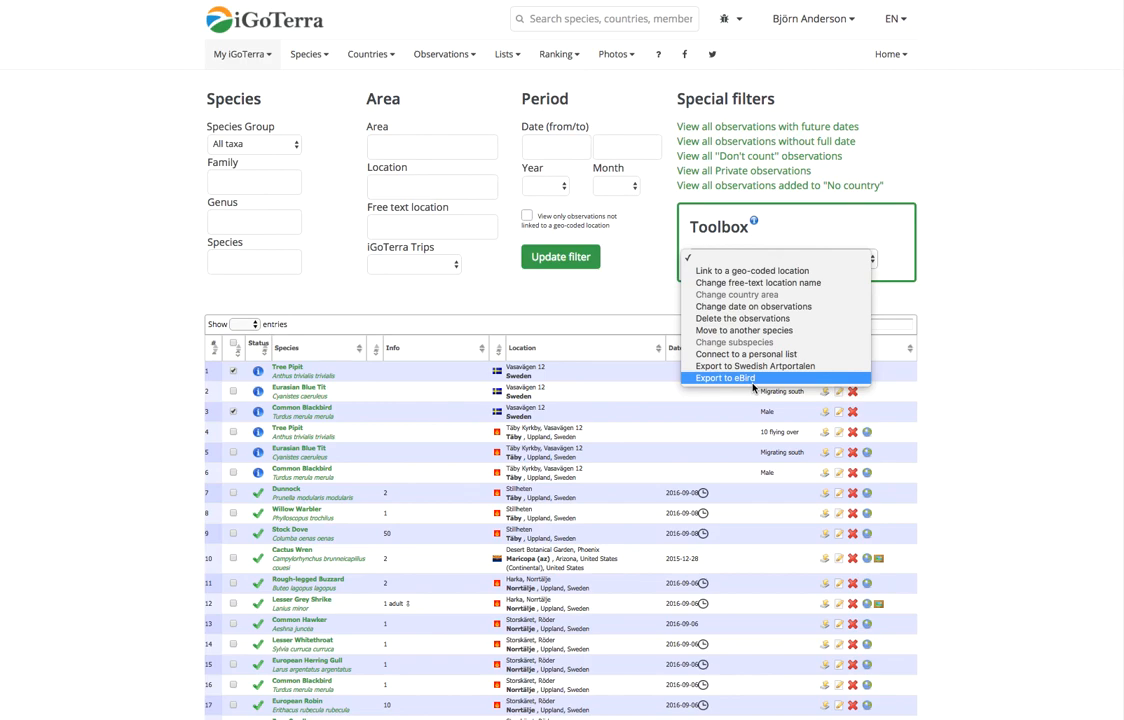
{"action": "left_click", "coordinate": [956, 264]}
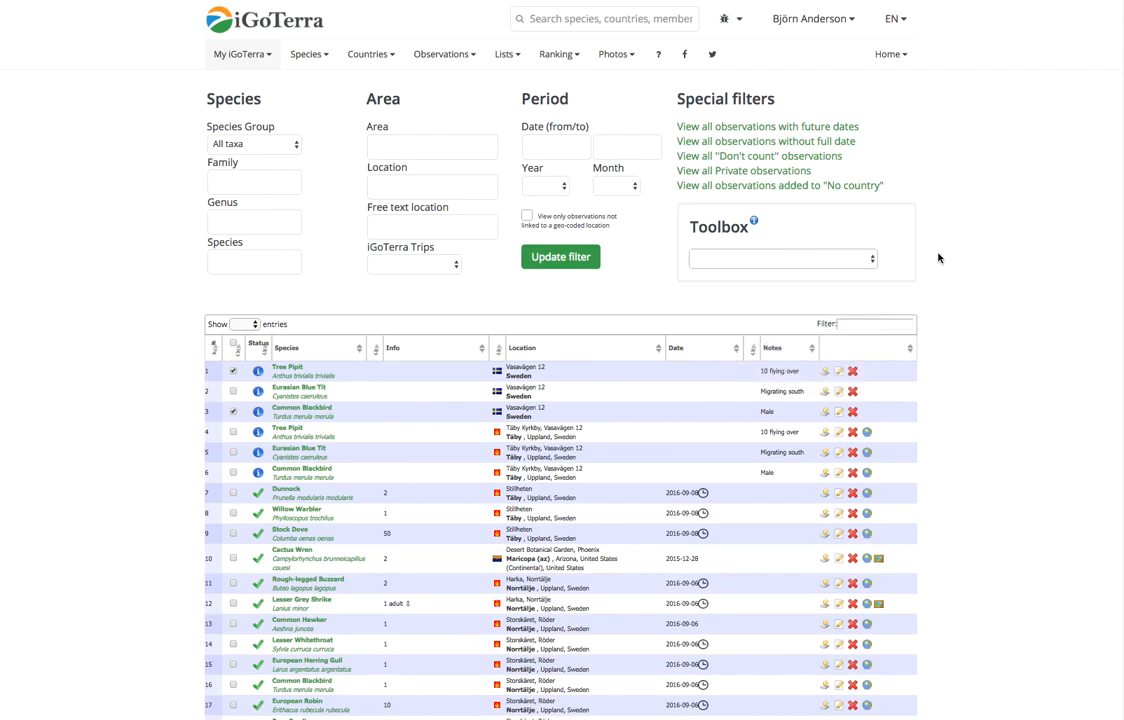
{"action": "left_click", "coordinate": [234, 373]}
{"action": "left_click", "coordinate": [234, 412]}
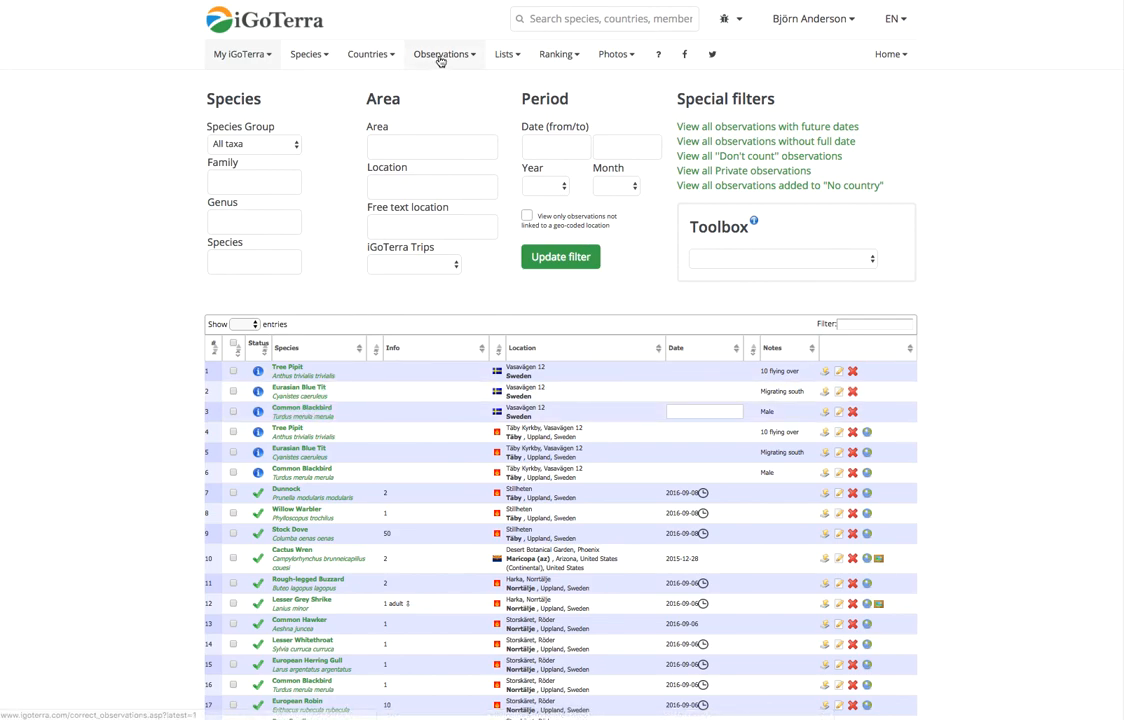
Look over the available functions for entering, editing and outputting observations.
{"action": "mouse_move", "coordinate": [441, 56]}
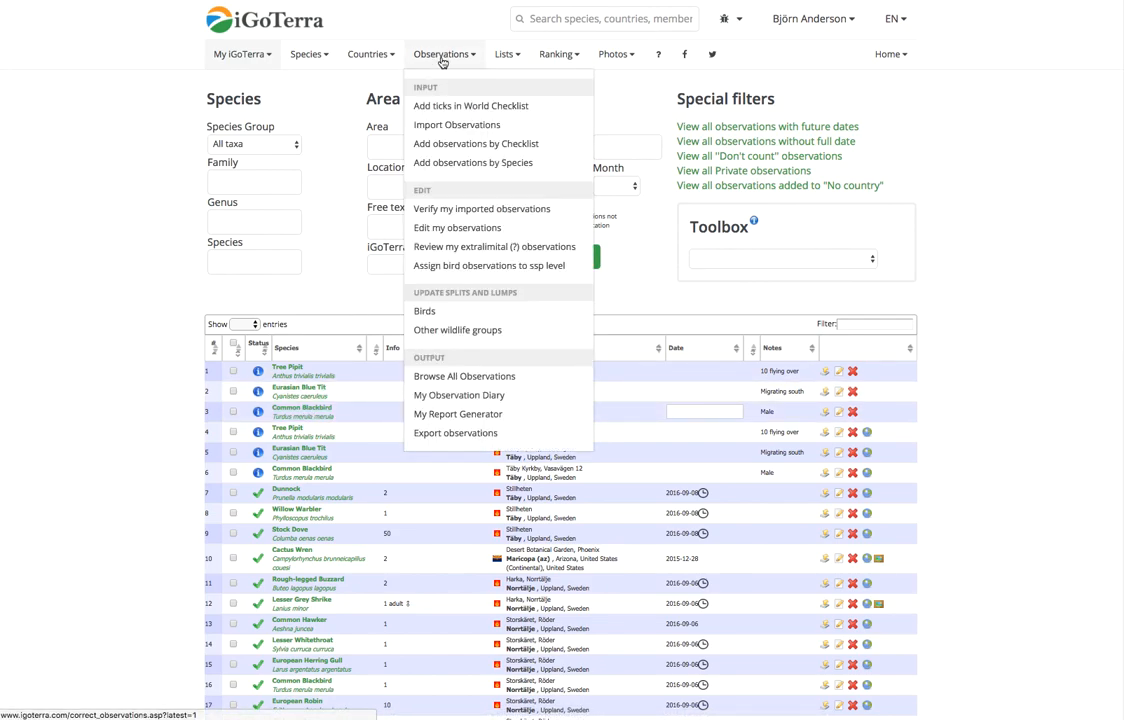